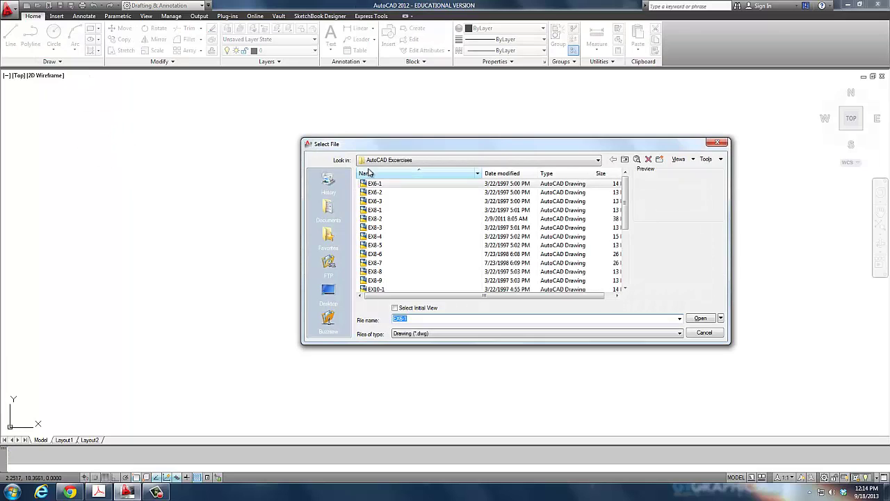
Open EX6-1.DWG from the AutoCAD Exercises folder in read-only mode.
{"action": "left_click", "coordinate": [390, 159]}
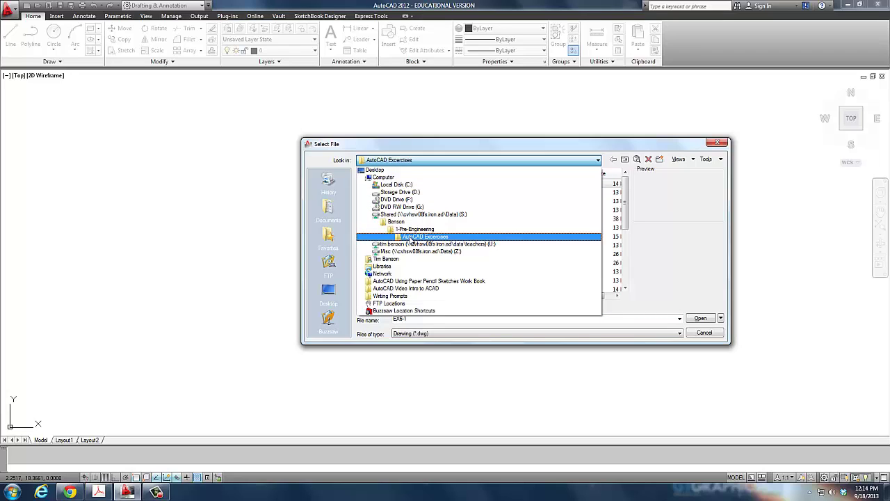
{"action": "left_click", "coordinate": [410, 238]}
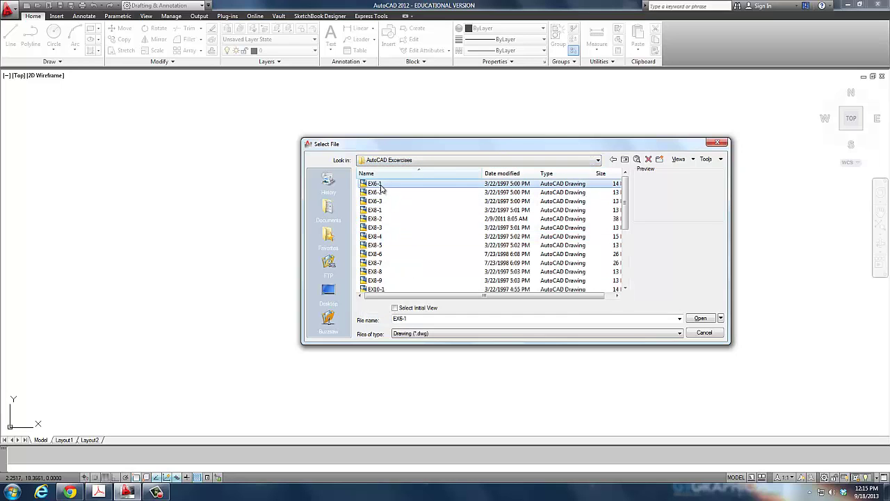
{"action": "left_click", "coordinate": [702, 318]}
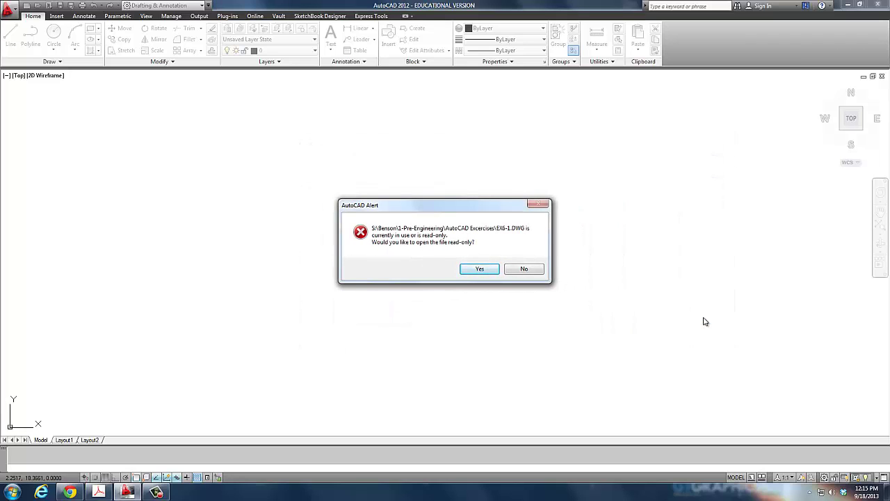
{"action": "left_click", "coordinate": [480, 270]}
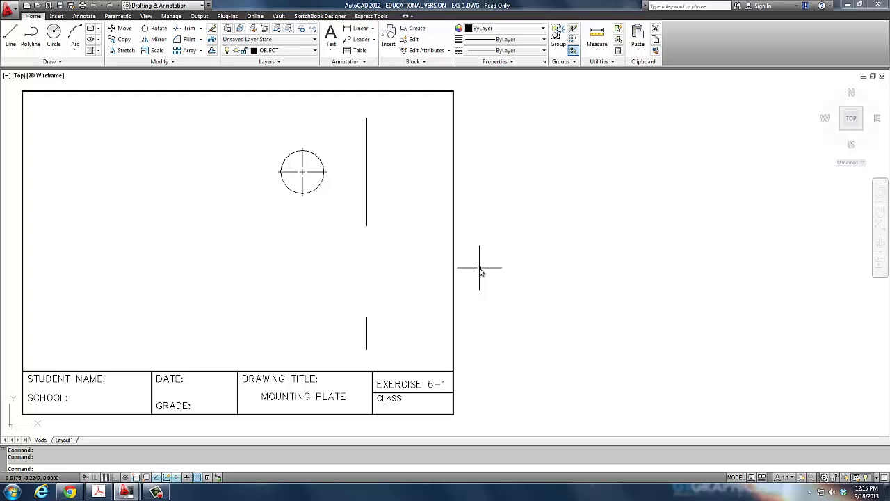
Zoom All to fit the whole mounting plate sheet, then start the Line command.
{"action": "type", "text": "z"}
{"action": "key", "text": "Return"}
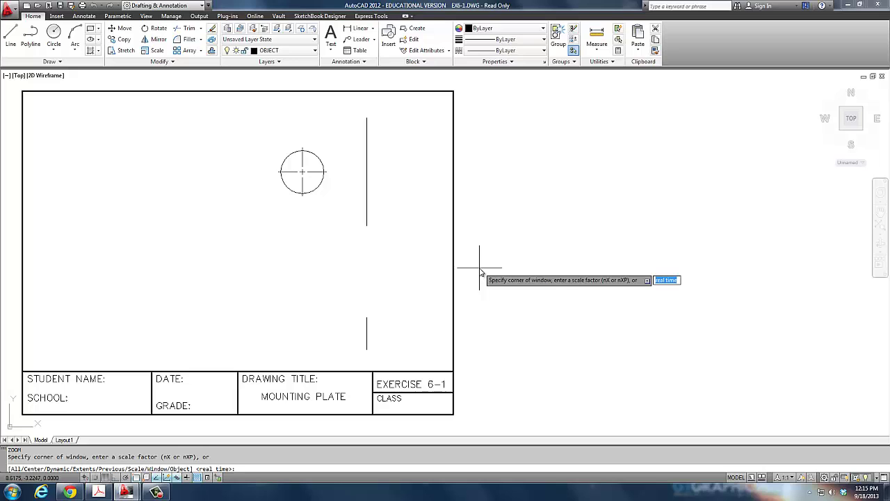
{"action": "type", "text": "a"}
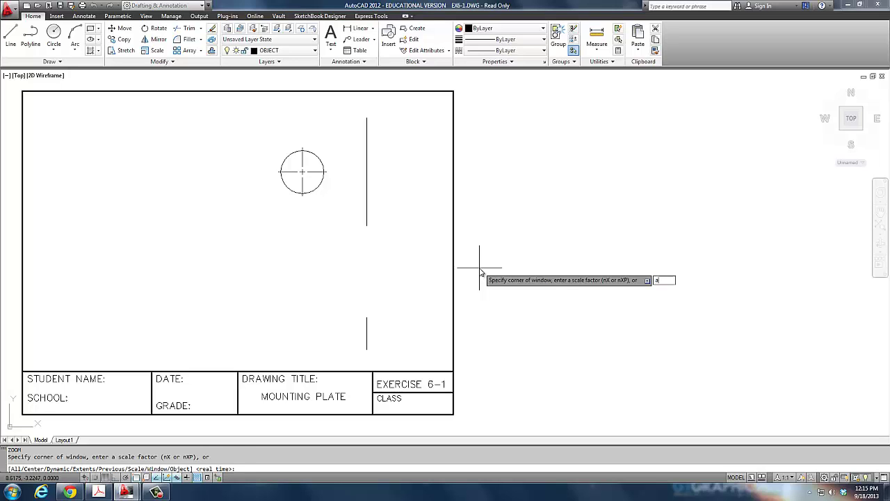
{"action": "key", "text": "Return"}
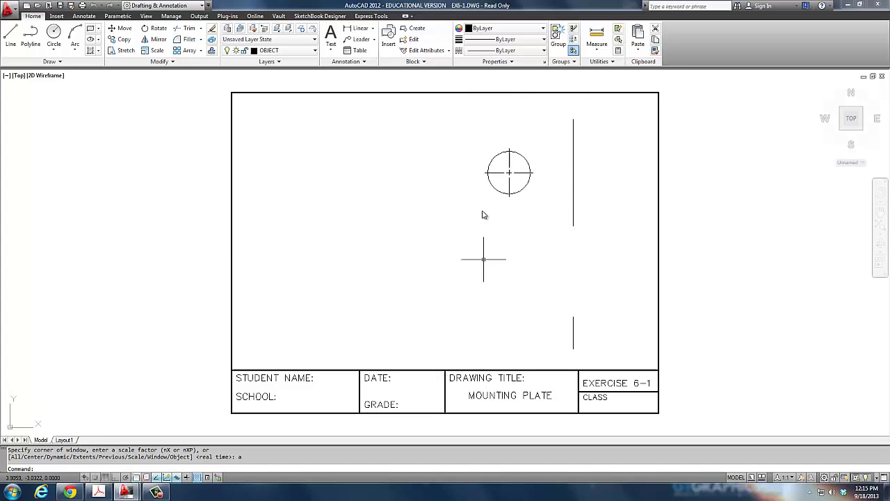
{"action": "left_click", "coordinate": [18, 36]}
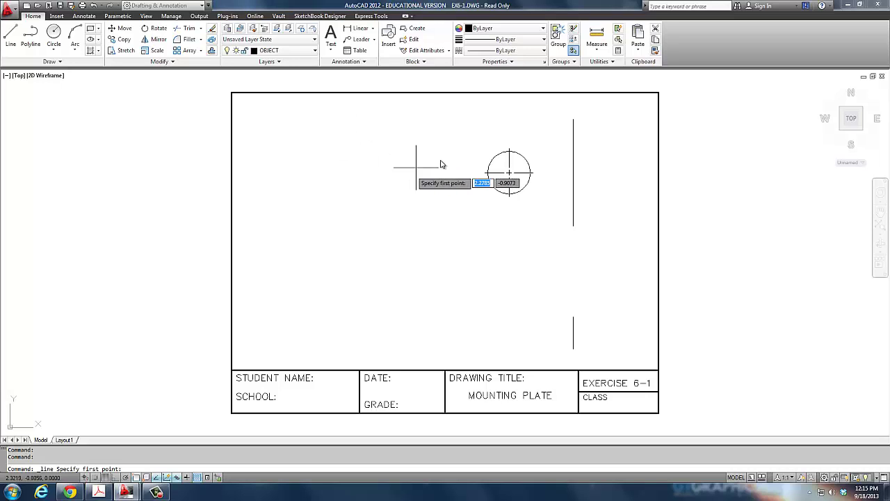
Draw the 6-unit top edge leftward at 180° from the vertical line's top end.
{"action": "left_click", "coordinate": [573, 120]}
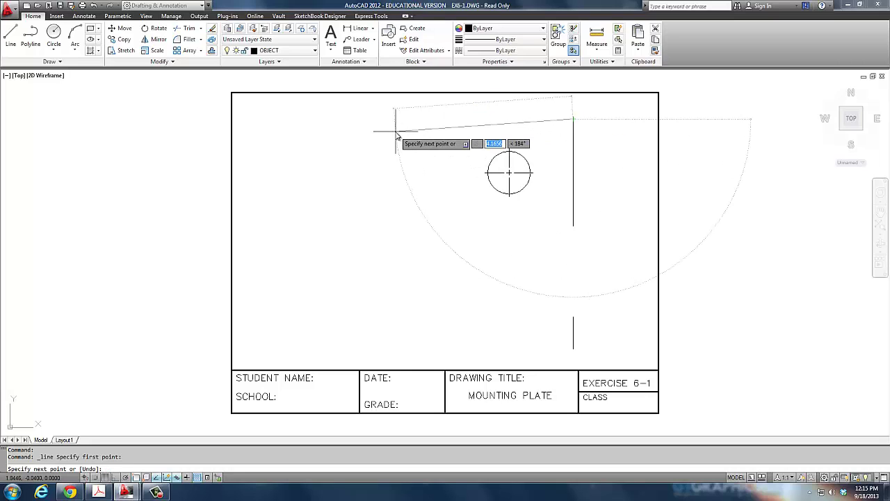
{"action": "type", "text": "6"}
{"action": "key", "text": "Tab"}
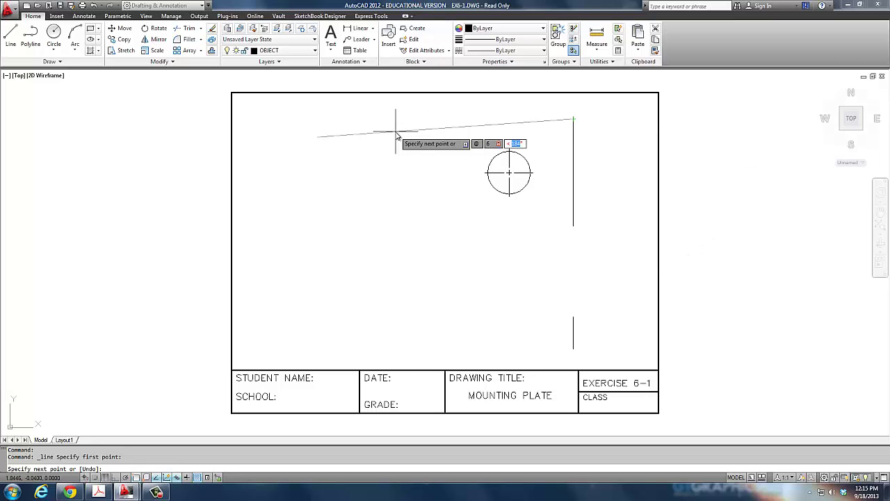
{"action": "type", "text": "180"}
{"action": "key", "text": "Return"}
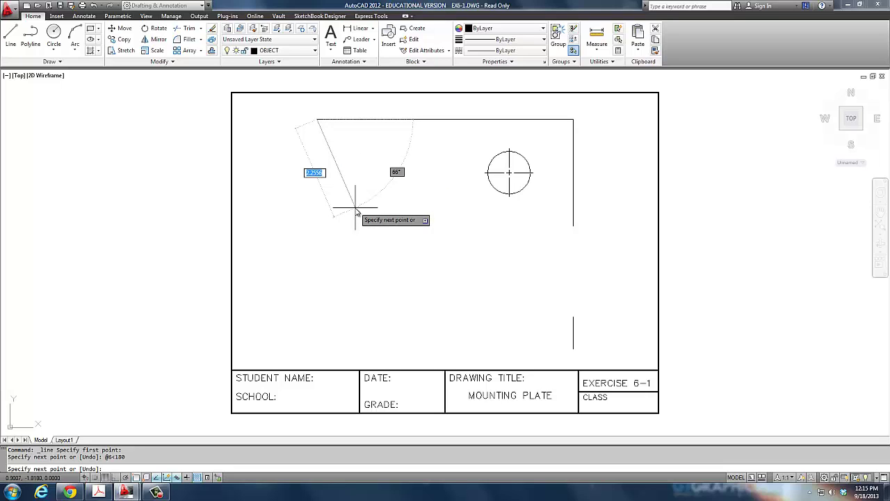
Draw the 2.5-unit left edge at 270° and close the bottom edge to the vertical line.
{"action": "type", "text": "@2.5"}
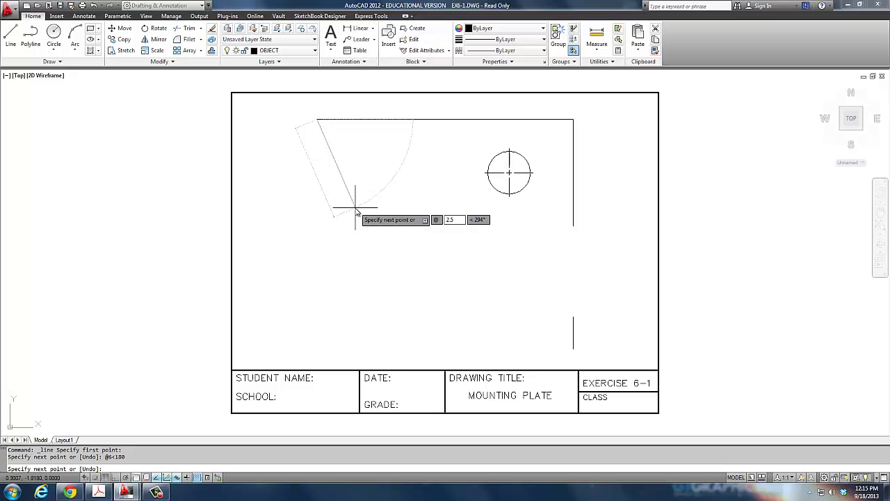
{"action": "key", "text": "Tab"}
{"action": "type", "text": "270"}
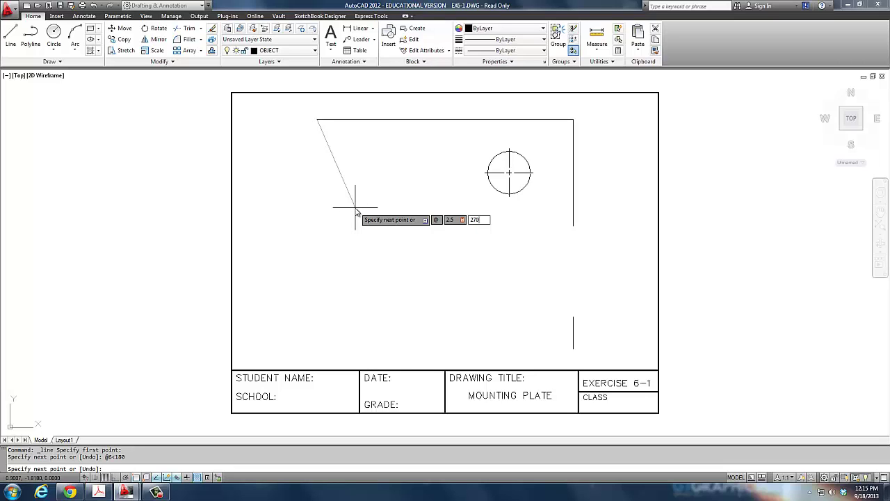
{"action": "key", "text": "Return"}
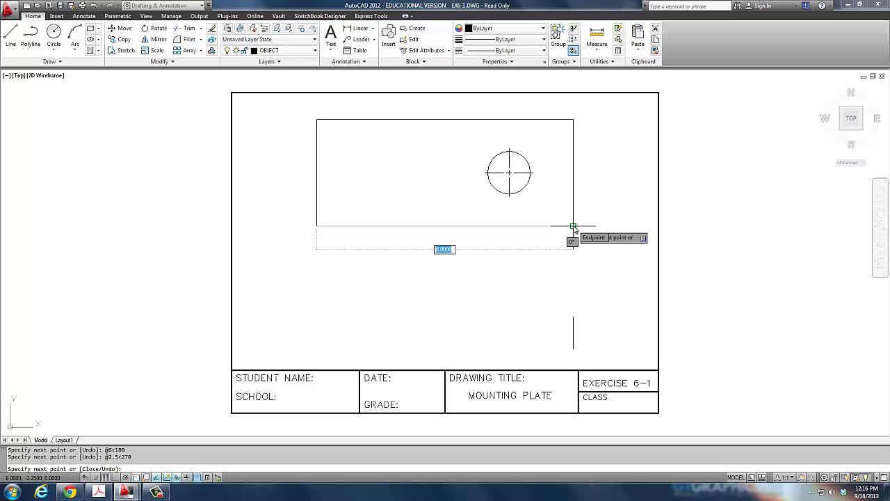
{"action": "left_click", "coordinate": [573, 227]}
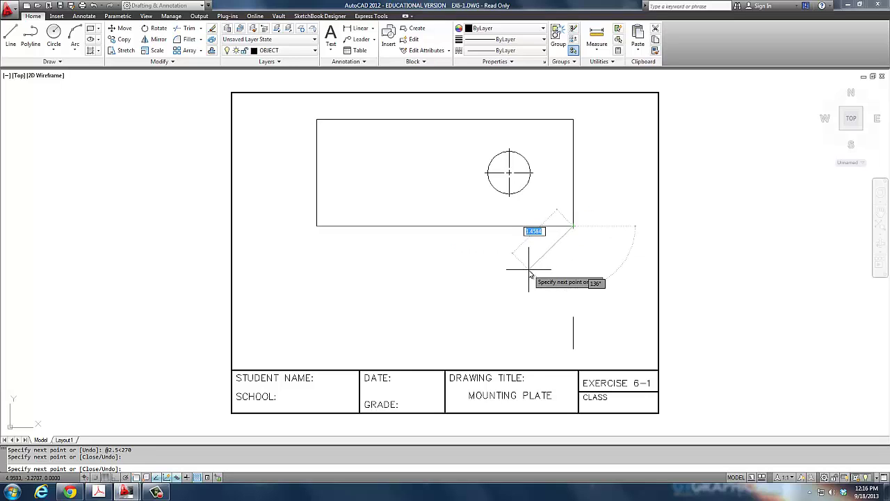
{"action": "key", "text": "Return"}
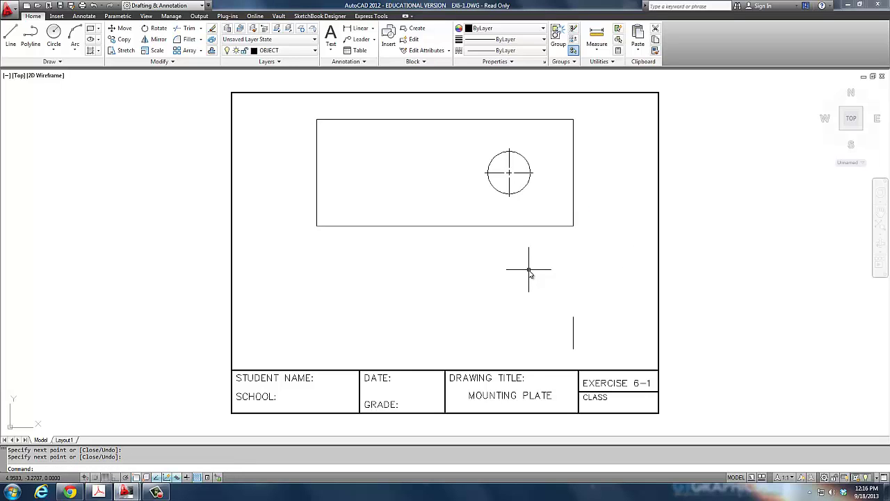
{"action": "type", "text": "l"}
{"action": "key", "text": "Return"}
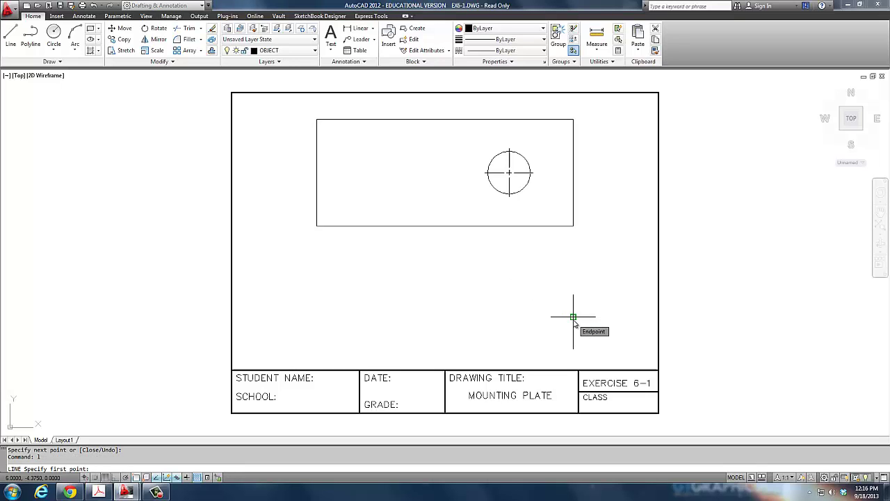
Begin a 6-unit line at the lower vertical line's top, then cancel and restart LINE.
{"action": "left_click", "coordinate": [573, 316]}
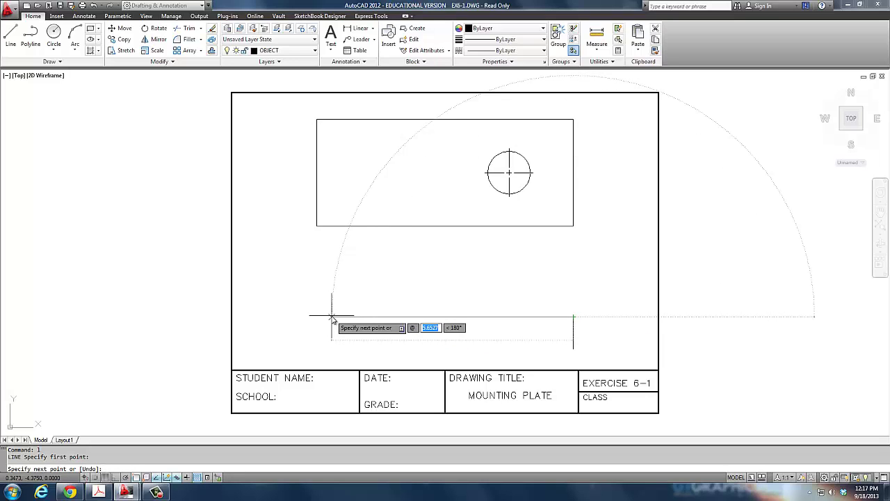
{"action": "type", "text": "6"}
{"action": "key", "text": "Tab"}
{"action": "type", "text": "180"}
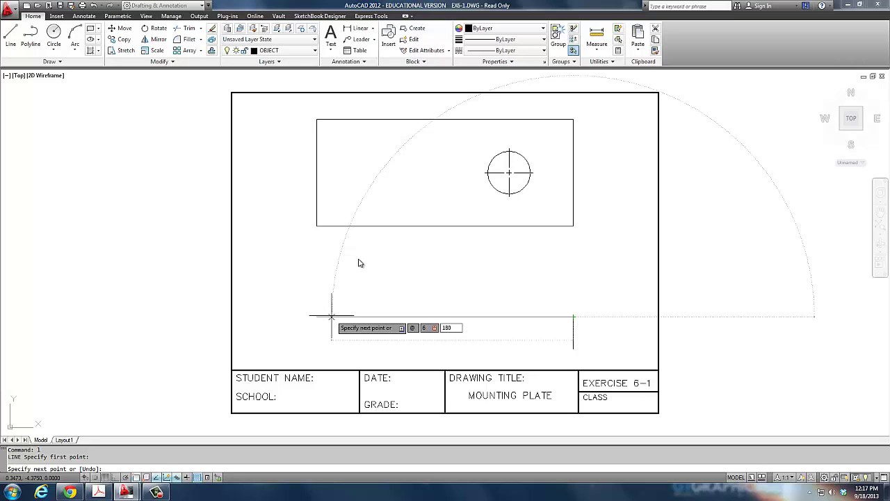
{"action": "key", "text": "BackSpace"}
{"action": "key", "text": "BackSpace"}
{"action": "key", "text": "BackSpace"}
{"action": "key", "text": "Escape"}
{"action": "type", "text": "L"}
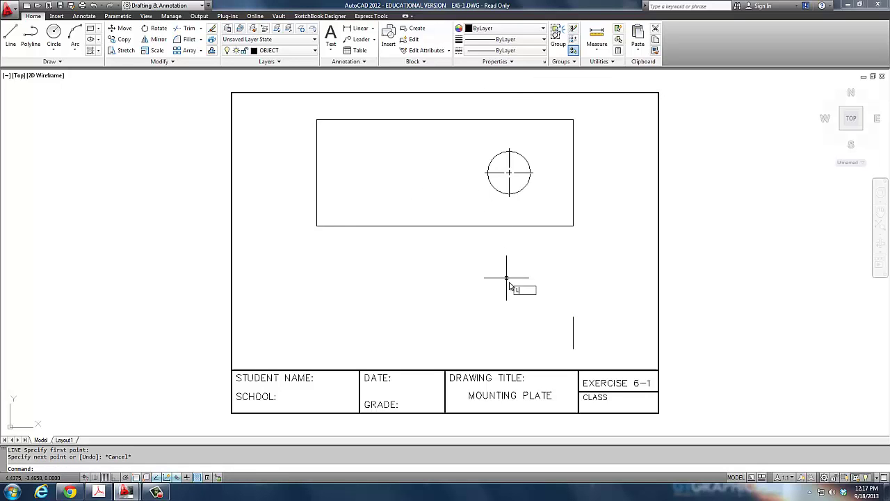
{"action": "key", "text": "Return"}
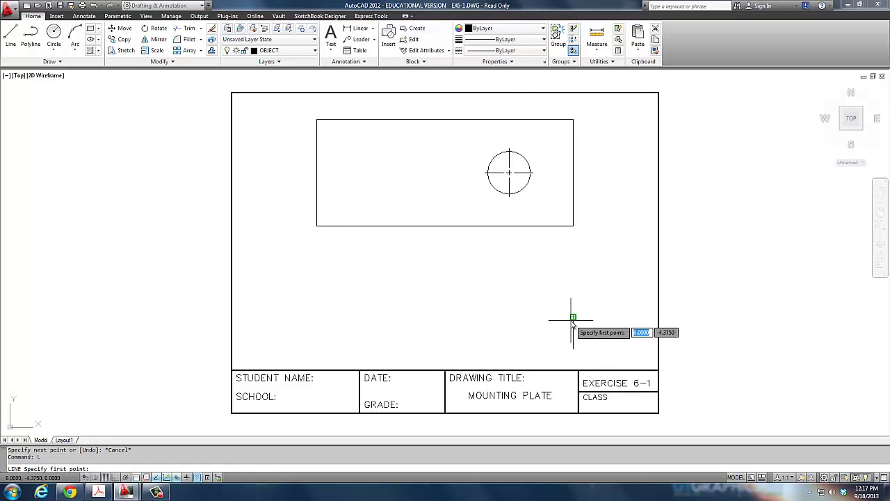
With Ortho on, draw the lower view's 6-unit top and 0.75-unit left edges and close it.
{"action": "left_click", "coordinate": [573, 317]}
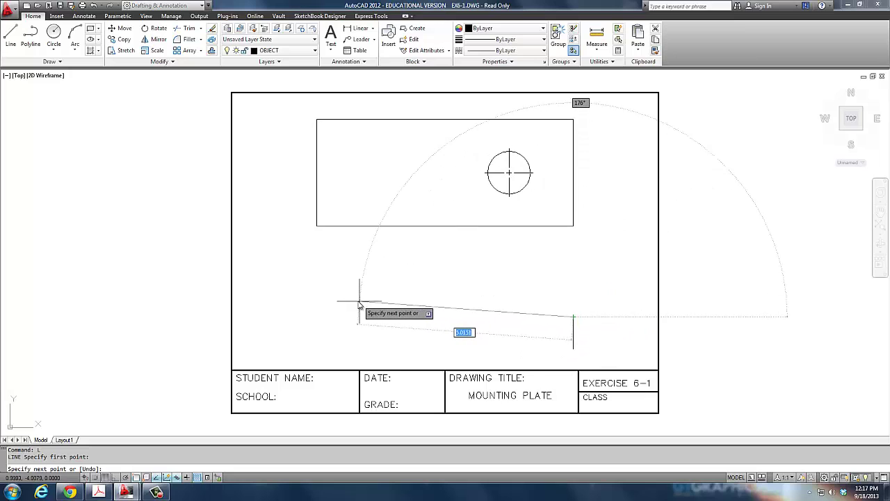
{"action": "key", "text": "F8"}
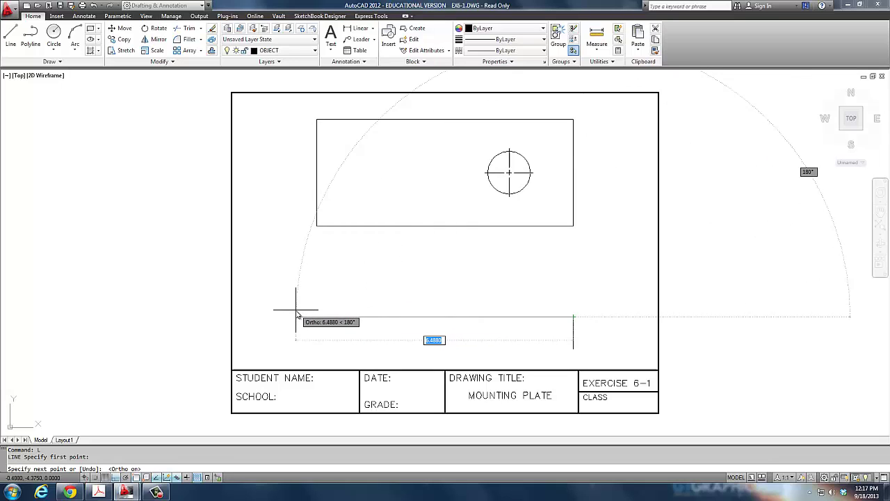
{"action": "type", "text": "6"}
{"action": "key", "text": "Return"}
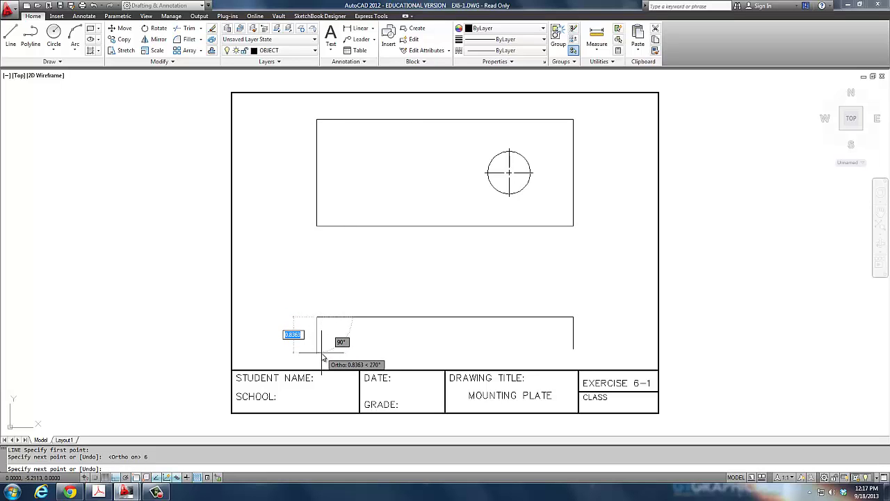
{"action": "type", "text": ".75"}
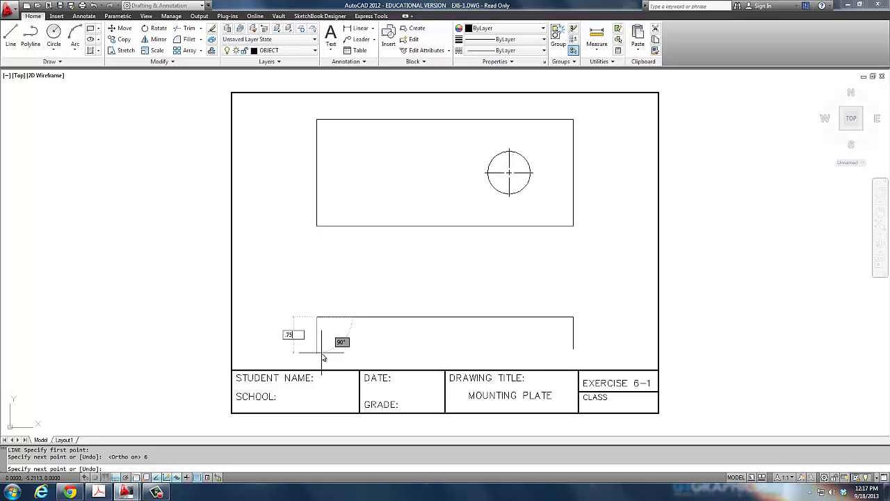
{"action": "key", "text": "Return"}
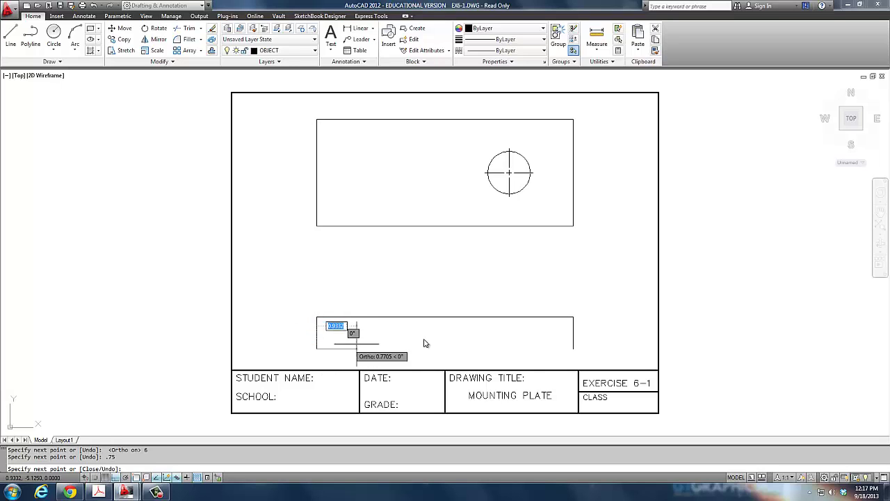
{"action": "left_click", "coordinate": [573, 348]}
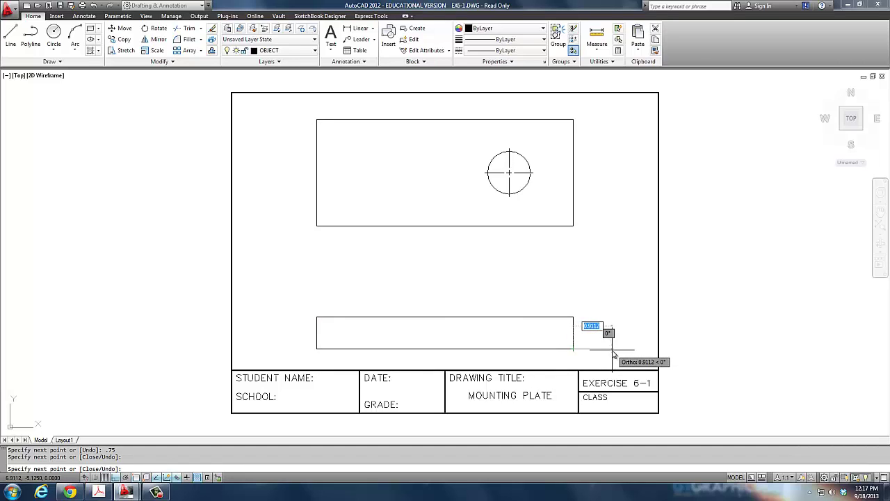
{"action": "key", "text": "Return"}
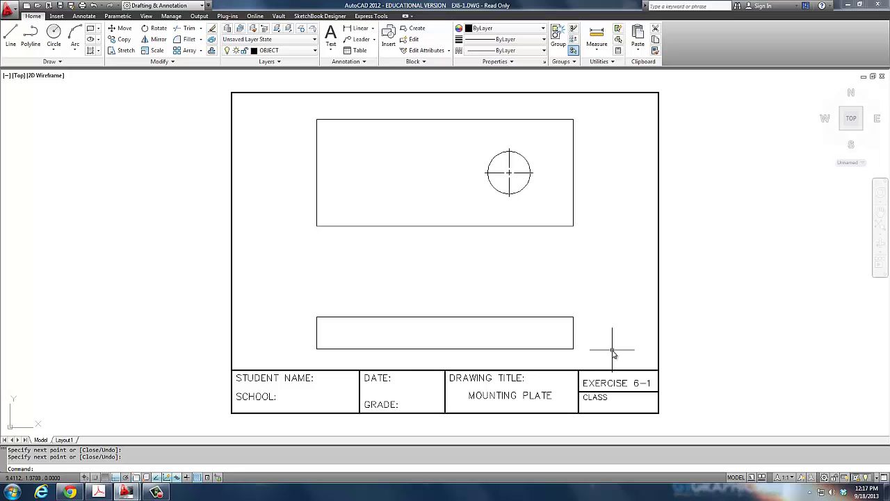
{"action": "type", "text": "id"}
{"action": "key", "text": "Return"}
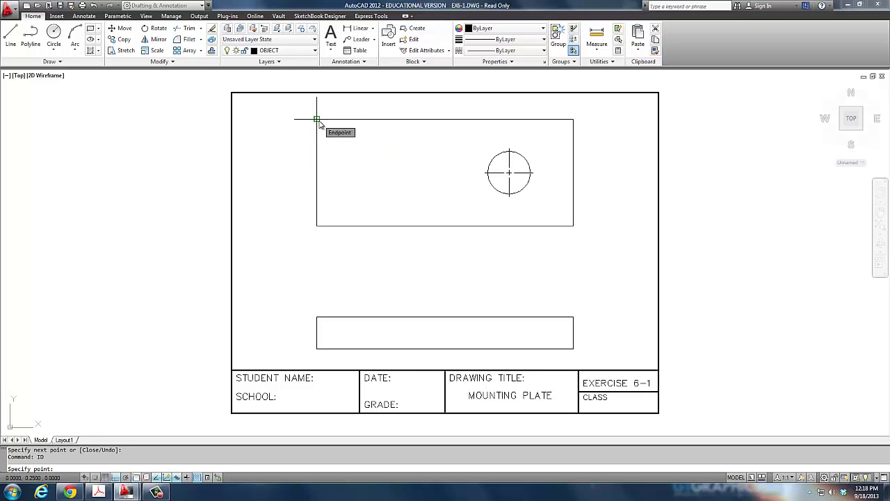
Draw a 0.5-radius circle centred @1.5,-1.25 from the plate's top-left corner.
{"action": "left_click", "coordinate": [319, 123]}
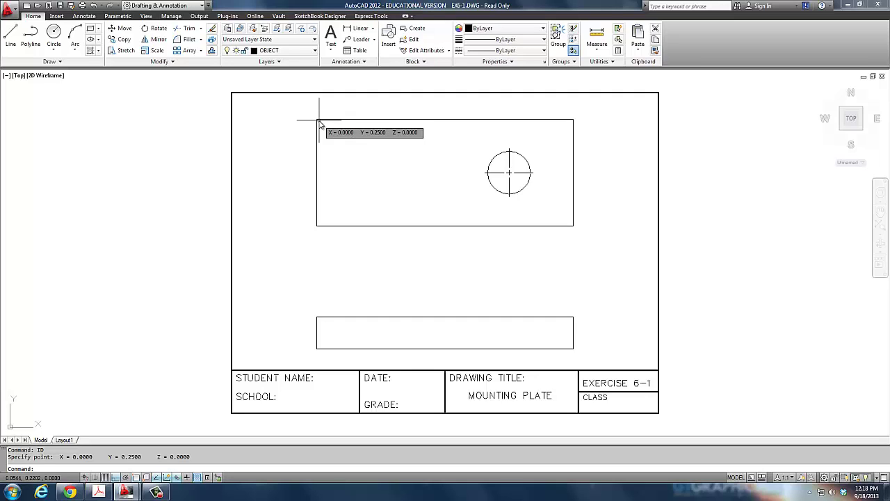
{"action": "type", "text": "C"}
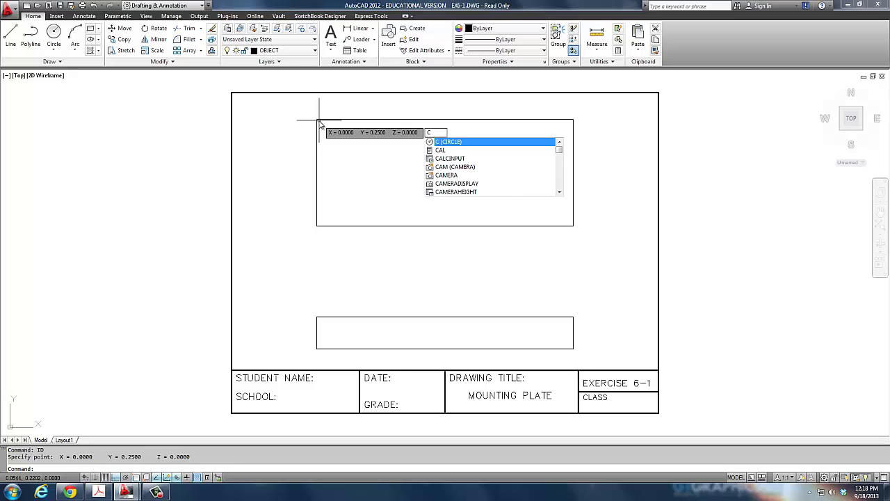
{"action": "key", "text": "Return"}
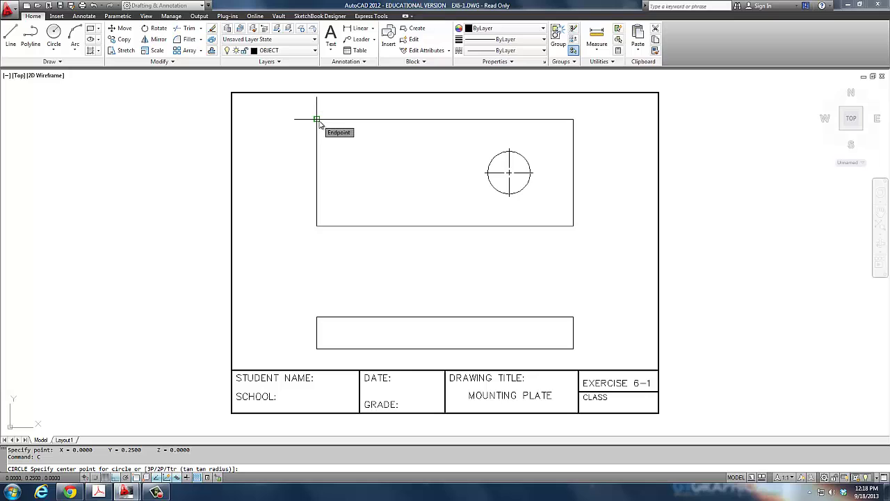
{"action": "type", "text": "@1.5"}
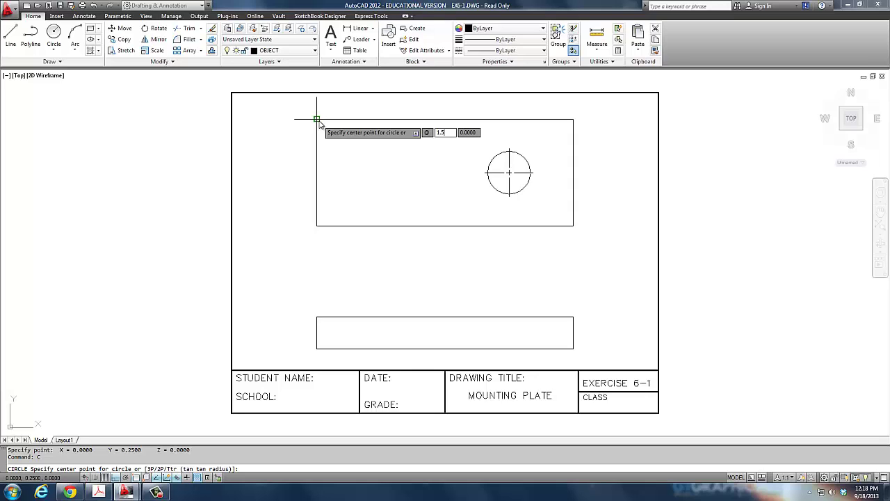
{"action": "key", "text": "Tab"}
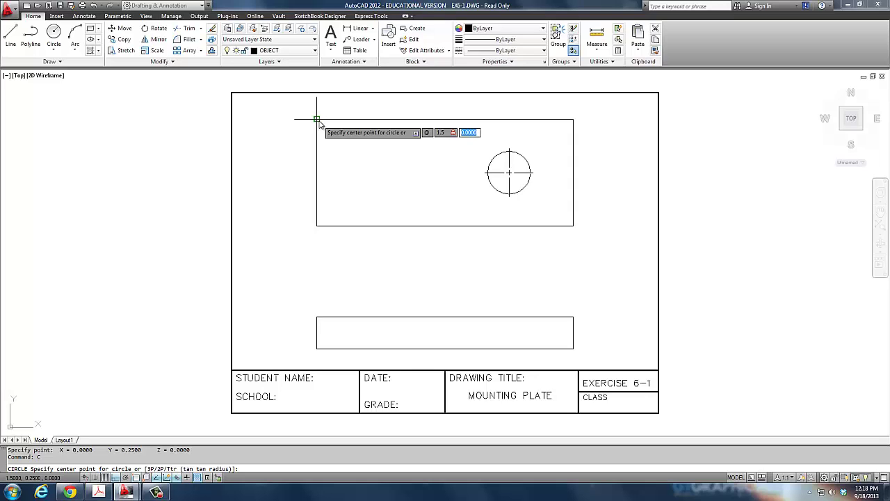
{"action": "type", "text": "-1.25"}
{"action": "key", "text": "Return"}
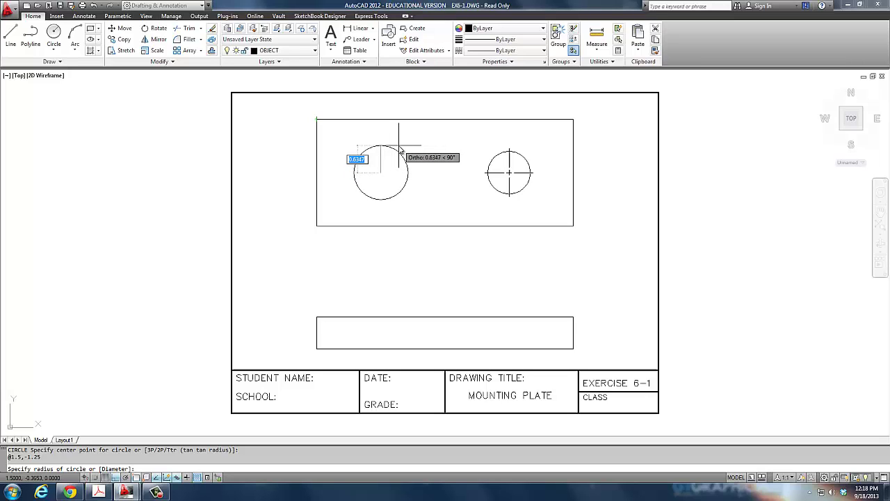
{"action": "key", "text": "Return"}
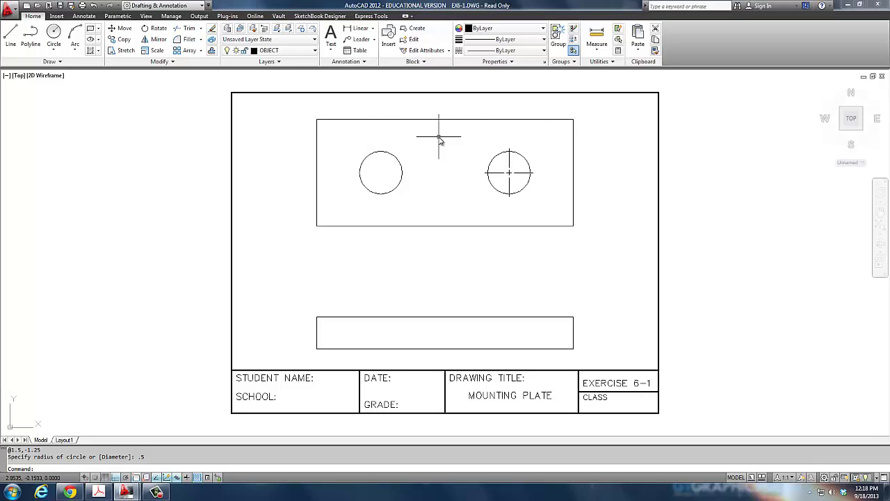
{"action": "type", "text": "ID"}
{"action": "key", "text": "Return"}
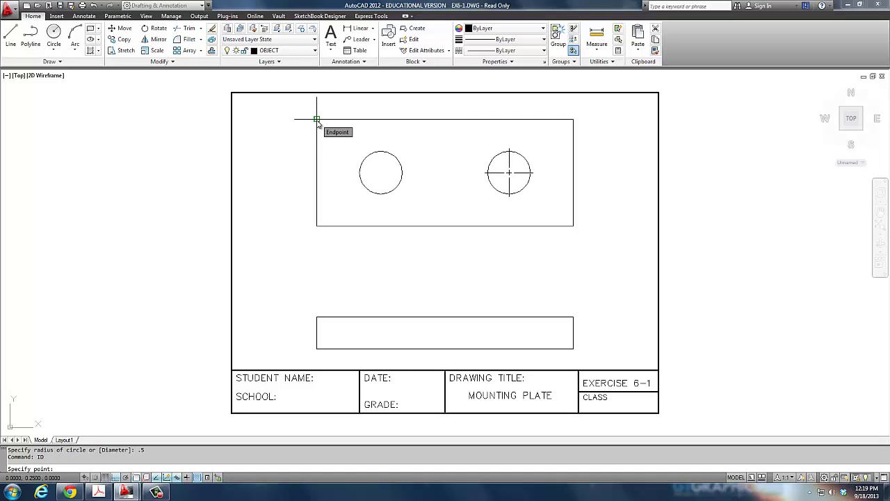
Draw a 0.5-diameter circle centred @3,-.75 from the plate's top-left corner.
{"action": "left_click", "coordinate": [317, 120]}
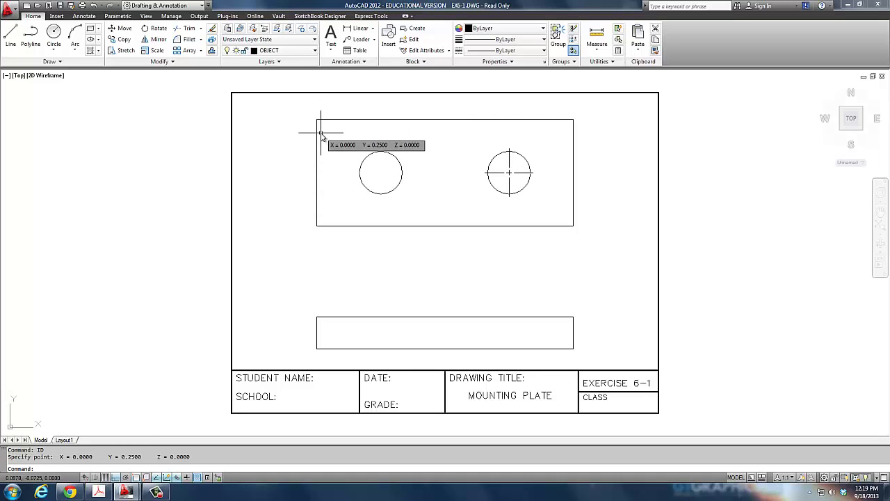
{"action": "type", "text": "c"}
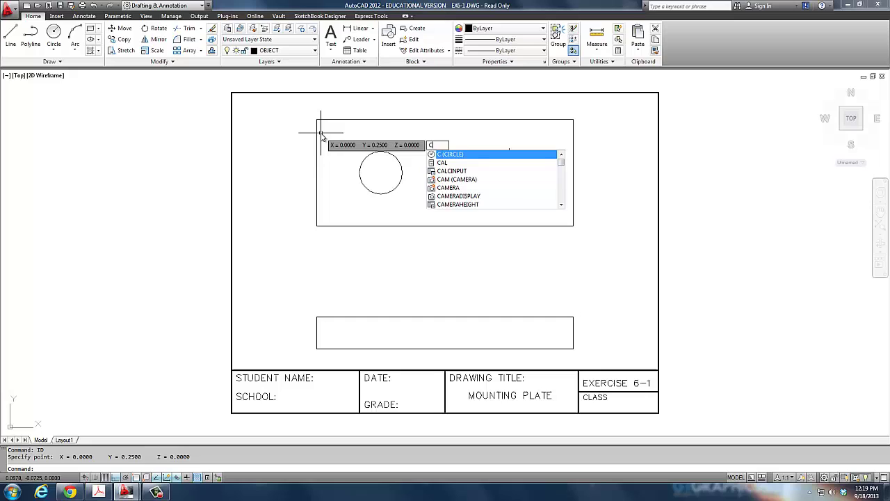
{"action": "key", "text": "Return"}
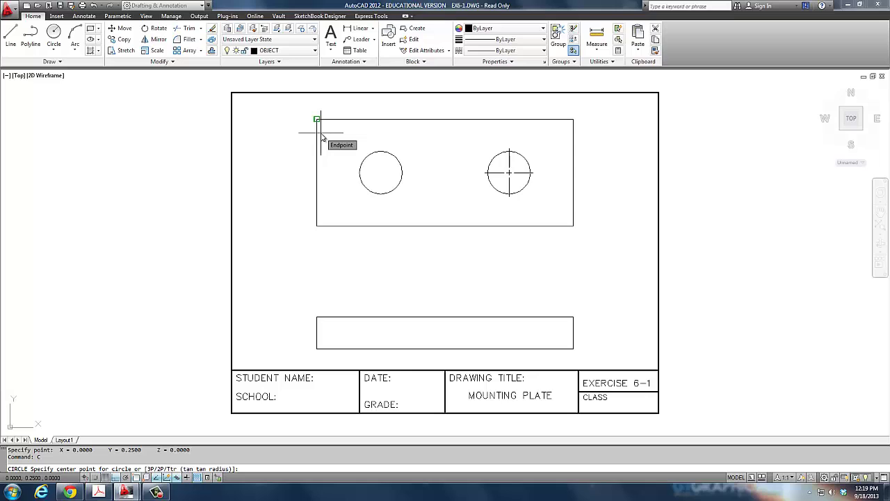
{"action": "type", "text": "3"}
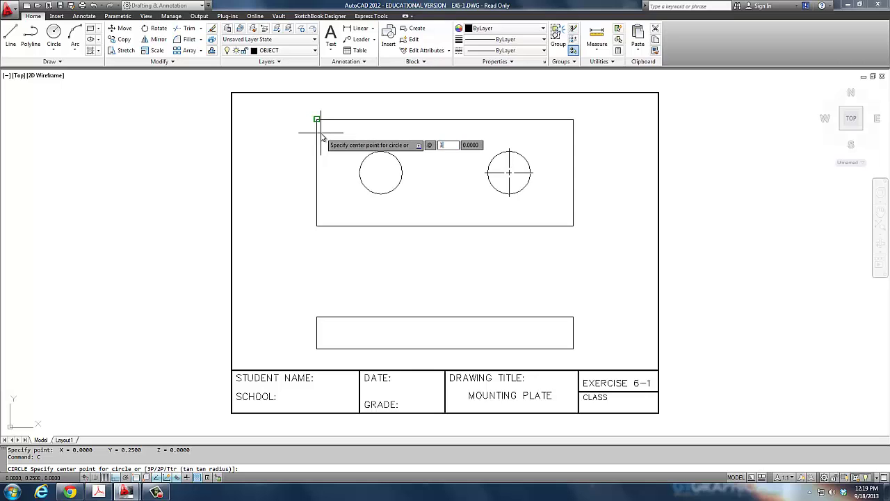
{"action": "key", "text": "Tab"}
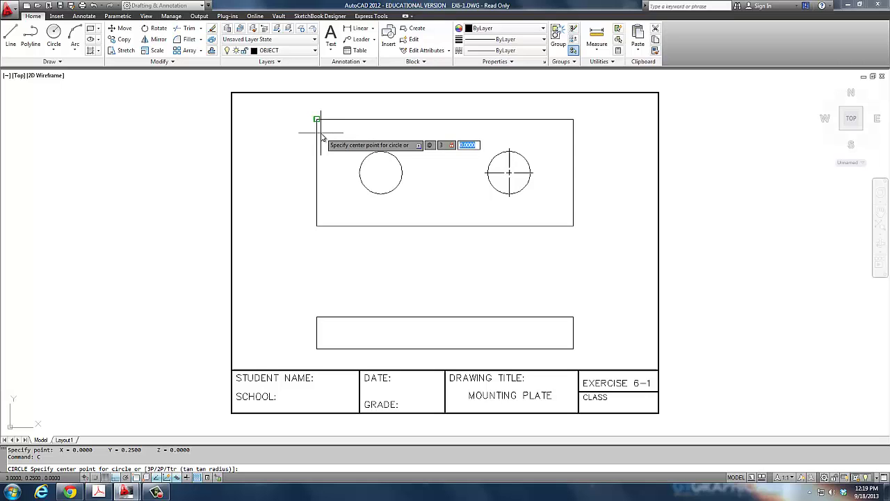
{"action": "type", "text": "-"}
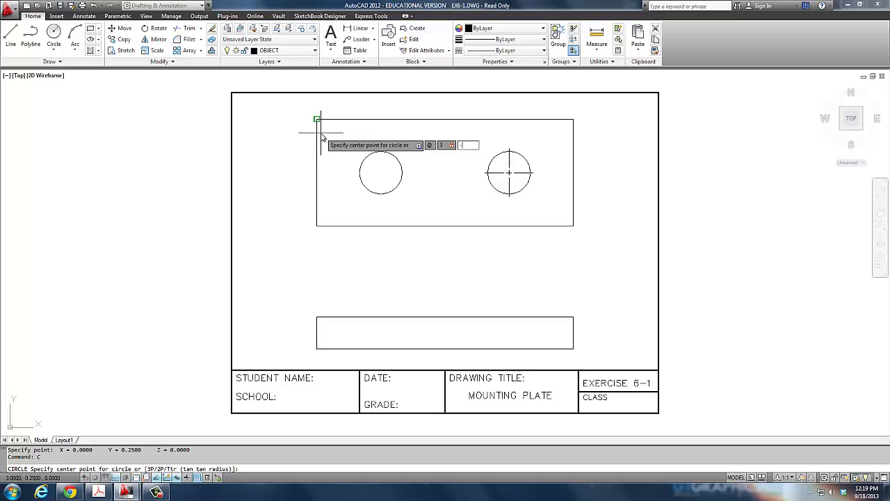
{"action": "type", "text": ".75"}
{"action": "key", "text": "Return"}
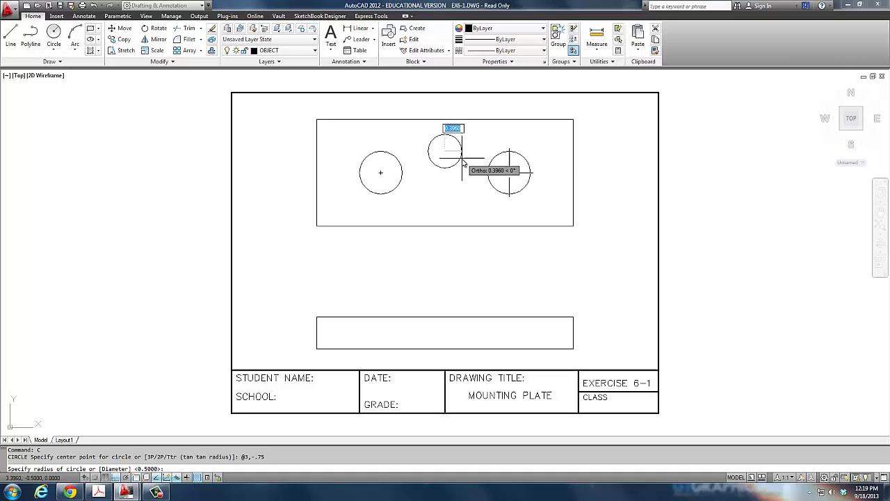
{"action": "type", "text": "D"}
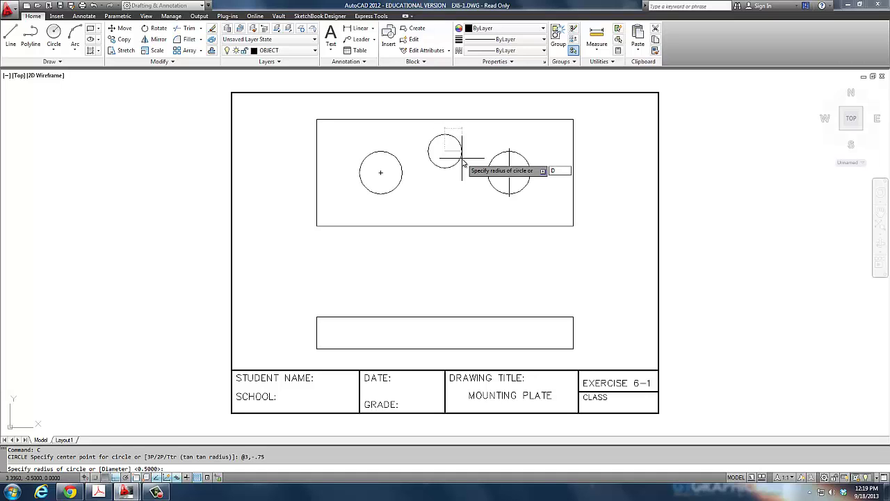
{"action": "key", "text": "Return"}
{"action": "type", "text": ".5"}
{"action": "key", "text": "Return"}
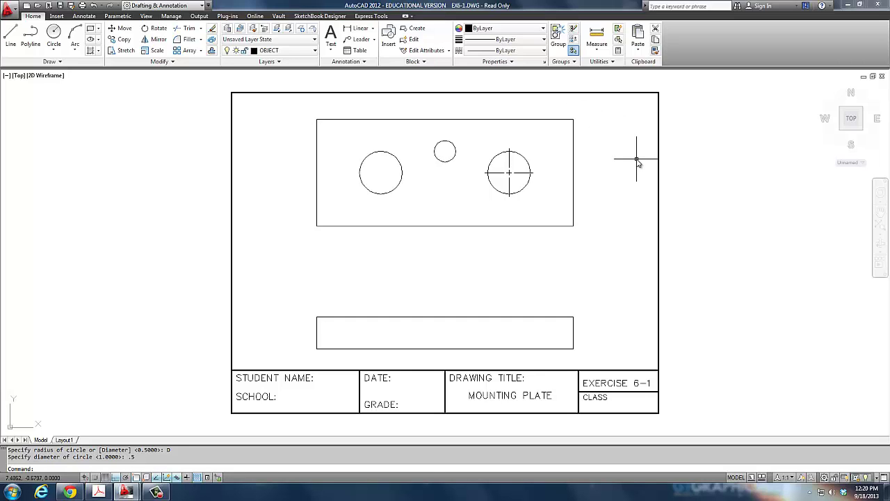
{"action": "key", "text": "F5"}
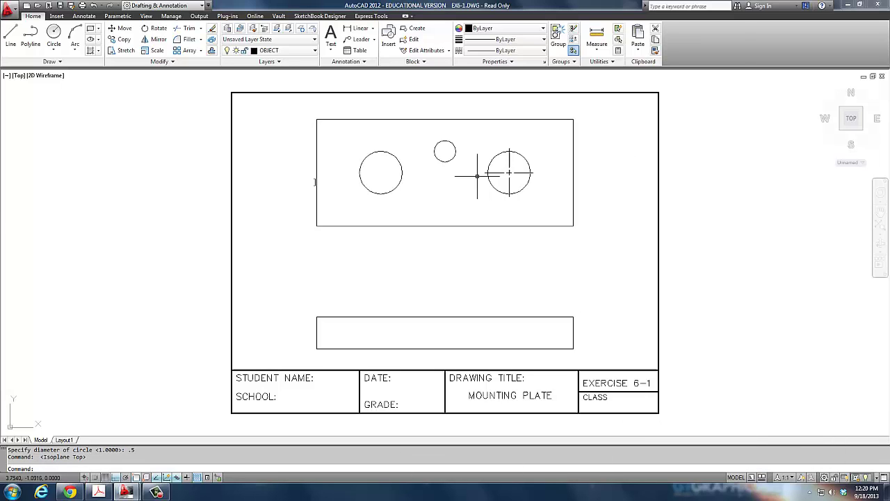
{"action": "left_click", "coordinate": [158, 491]}
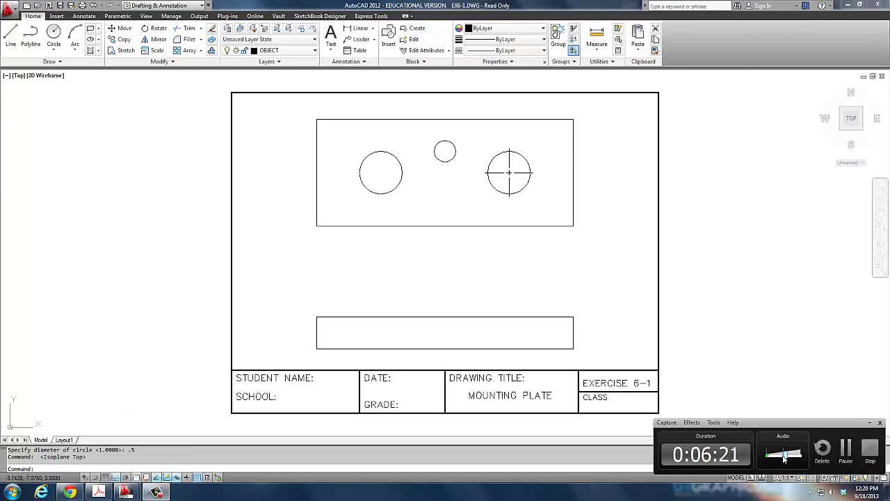
{"action": "left_click", "coordinate": [846, 450]}
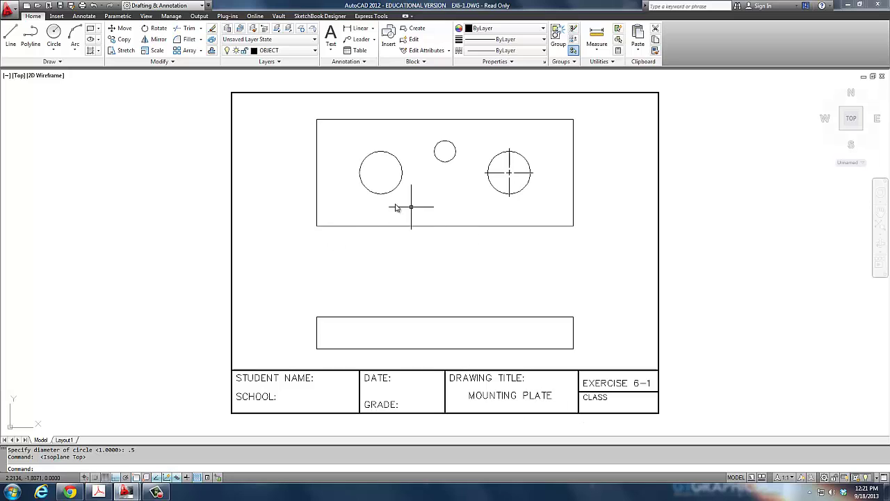
{"action": "mouse_move", "coordinate": [392, 198]}
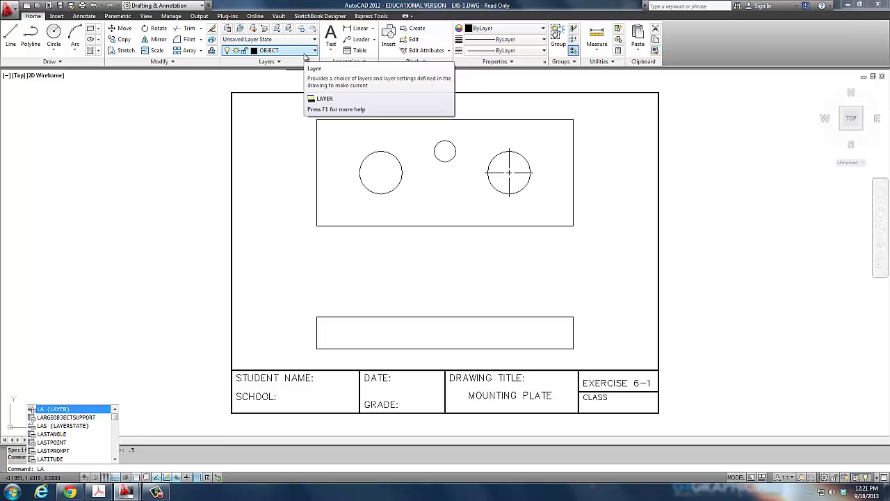
Colour the HID layer green, make it current, and close the Layer Properties Manager.
{"action": "key", "text": "Return"}
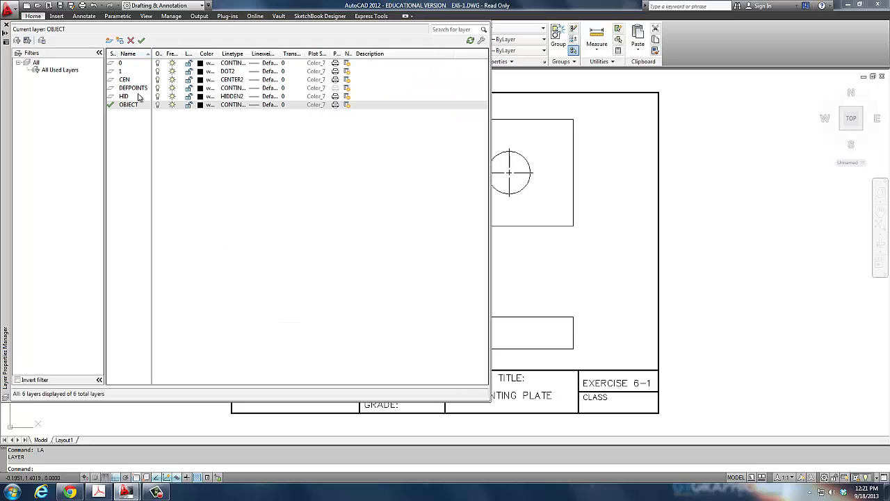
{"action": "left_click", "coordinate": [128, 96]}
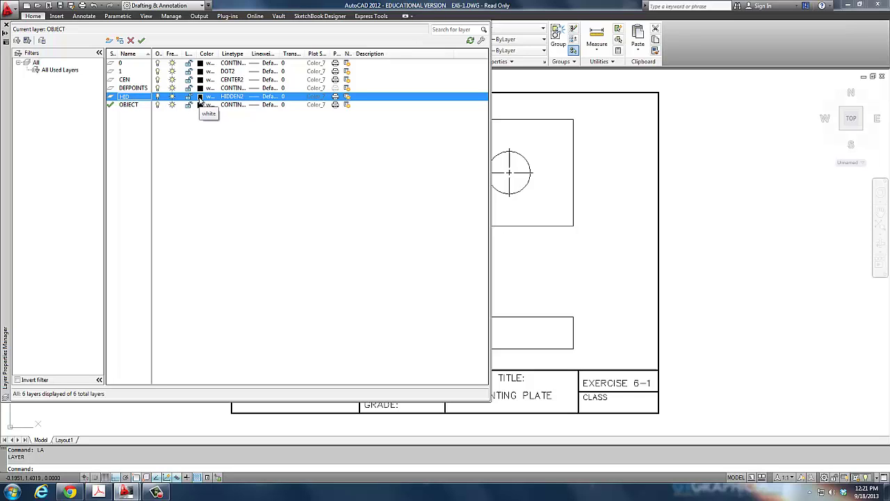
{"action": "left_click", "coordinate": [199, 96]}
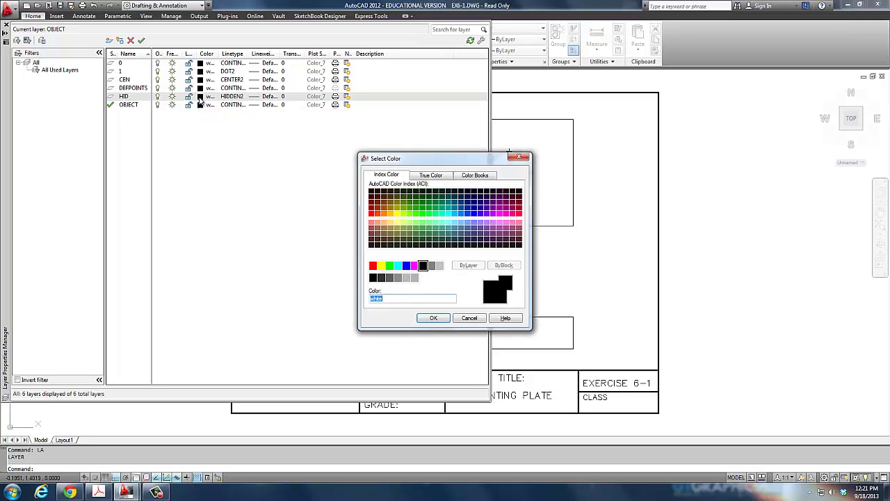
{"action": "left_click", "coordinate": [389, 265]}
{"action": "left_click", "coordinate": [431, 318]}
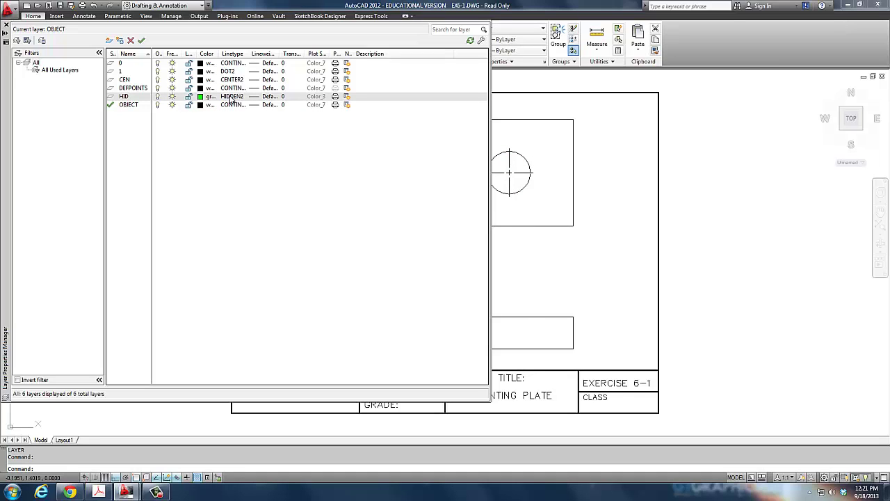
{"action": "left_click", "coordinate": [142, 41]}
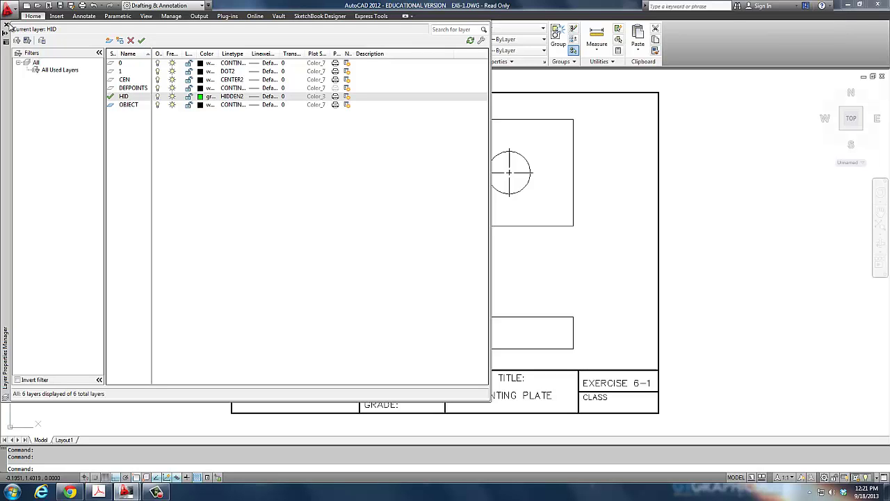
{"action": "left_click", "coordinate": [5, 25]}
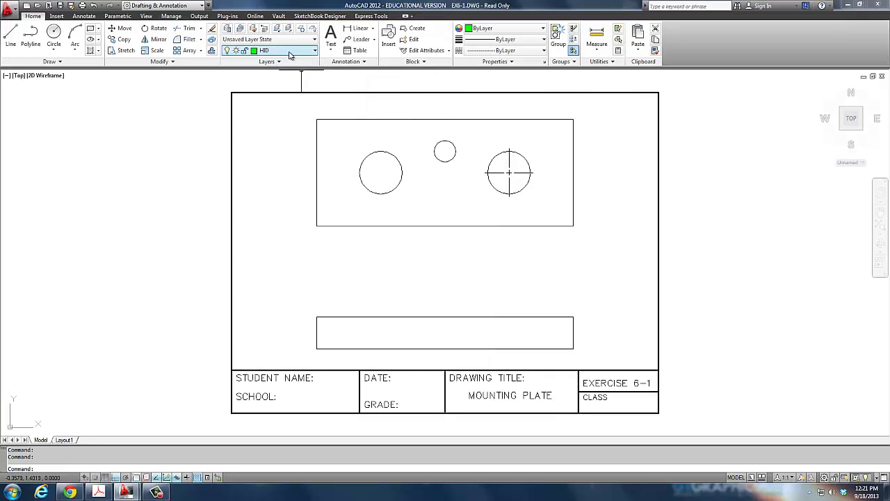
{"action": "left_click", "coordinate": [288, 55]}
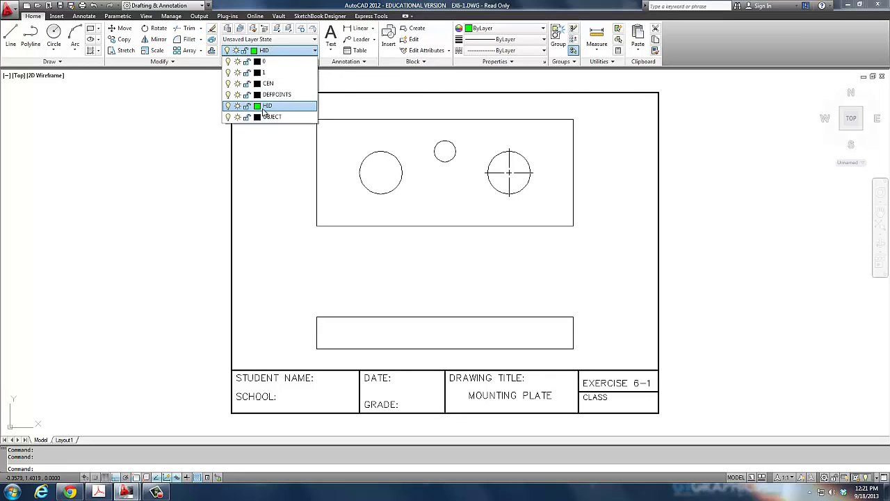
{"action": "left_click", "coordinate": [265, 107]}
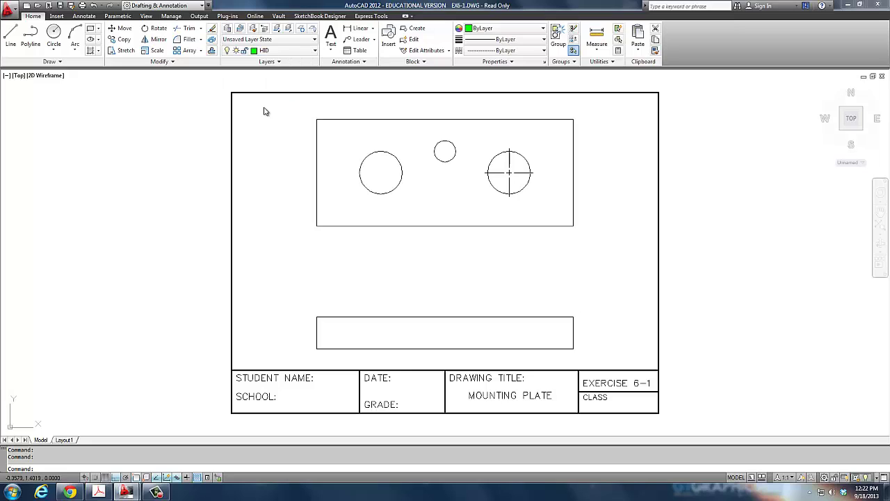
Drop vertical hidden lines from both side quadrants of the left circle to the lower view's bottom edge.
{"action": "left_click", "coordinate": [9, 40]}
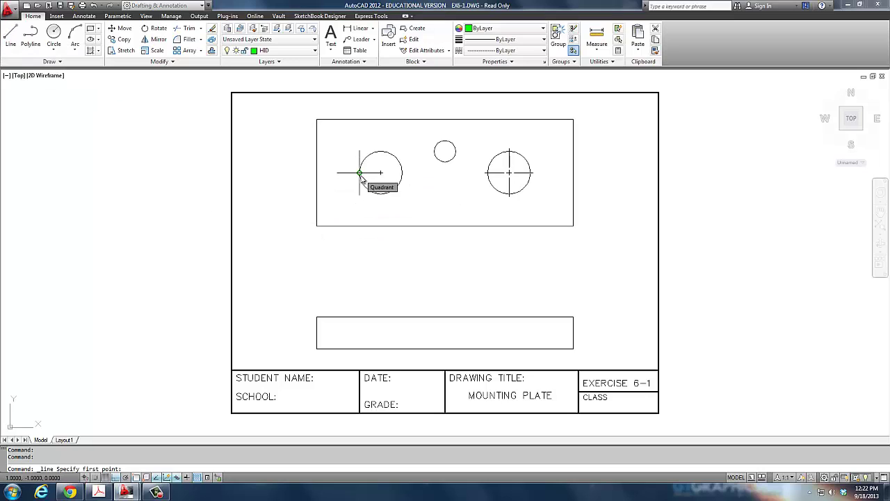
{"action": "left_click", "coordinate": [359, 173]}
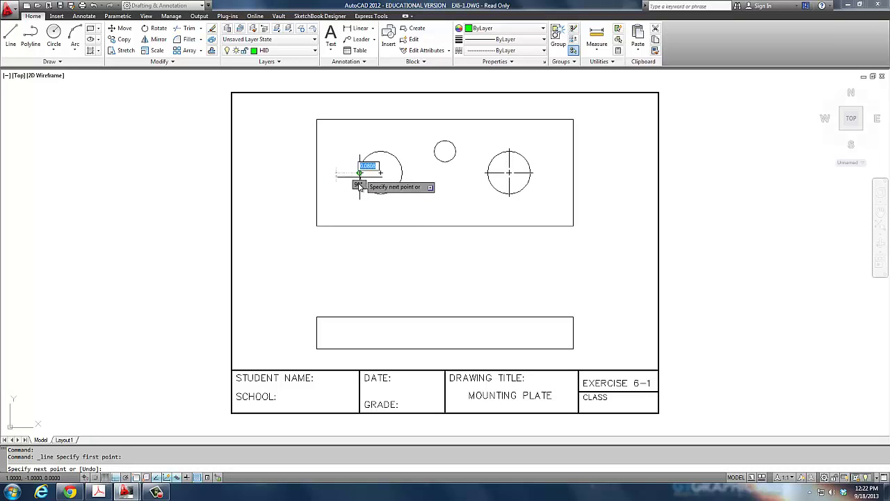
{"action": "left_click", "coordinate": [360, 351]}
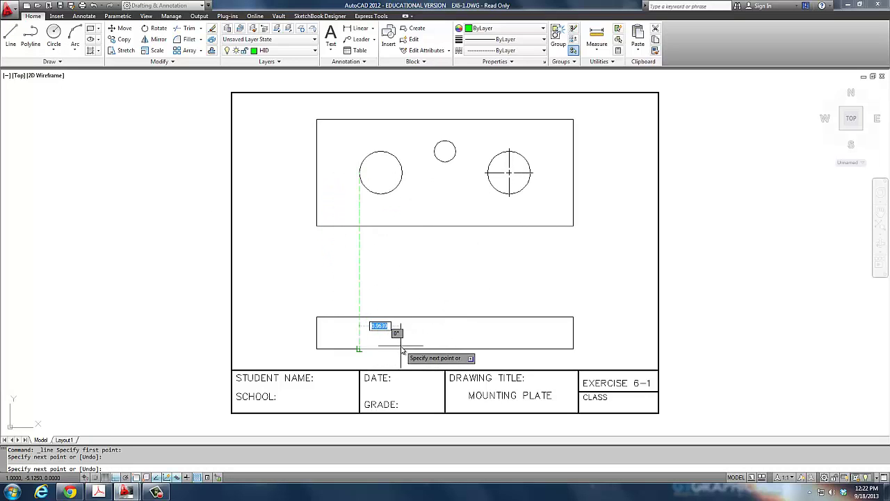
{"action": "key", "text": "Return"}
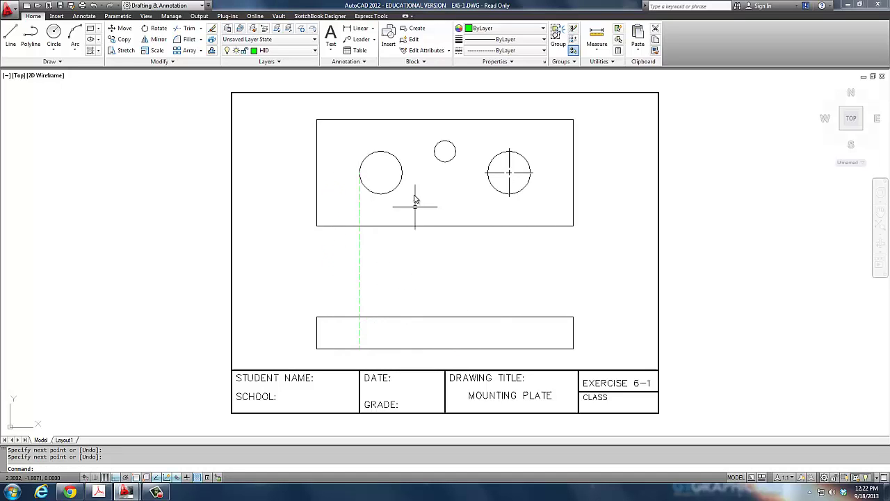
{"action": "key", "text": "Return"}
{"action": "left_click", "coordinate": [402, 172]}
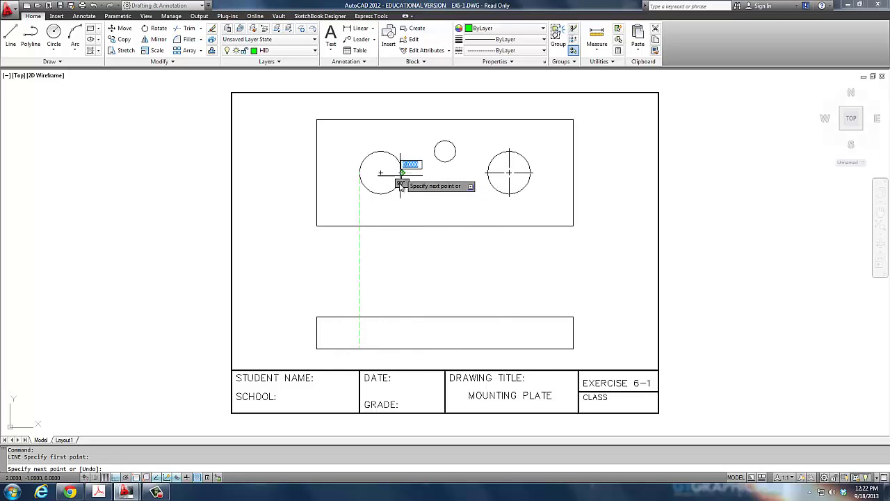
{"action": "left_click", "coordinate": [402, 349]}
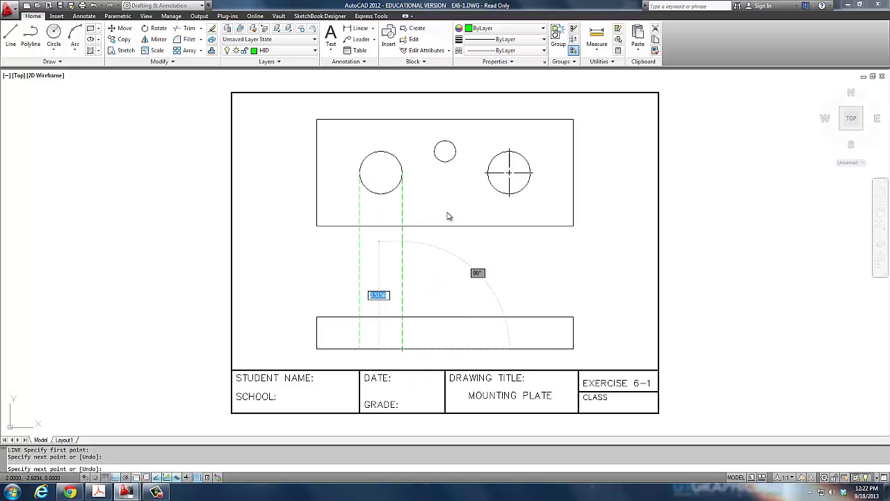
{"action": "key", "text": "Return"}
{"action": "key", "text": "Return"}
Drop vertical hidden lines from both side quadrants of the small circle to the bottom edge.
{"action": "left_click", "coordinate": [434, 151]}
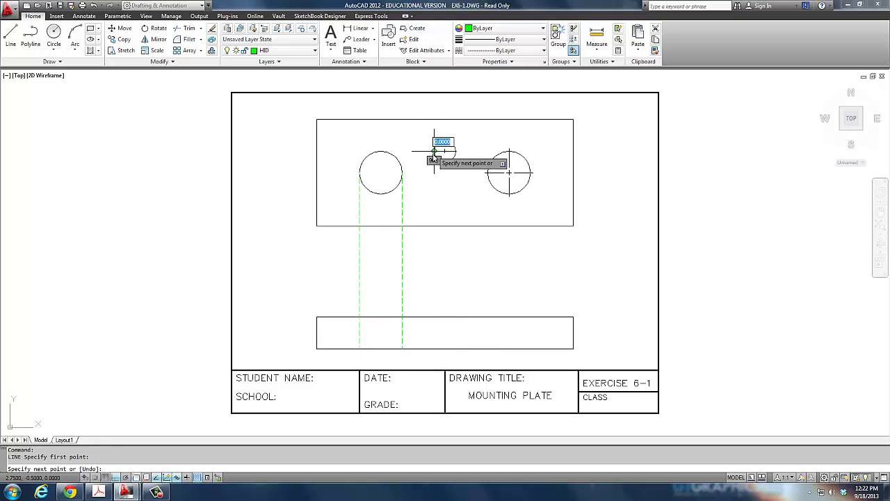
{"action": "left_click", "coordinate": [434, 348]}
{"action": "key", "text": "Return"}
{"action": "key", "text": "Return"}
{"action": "left_click", "coordinate": [455, 151]}
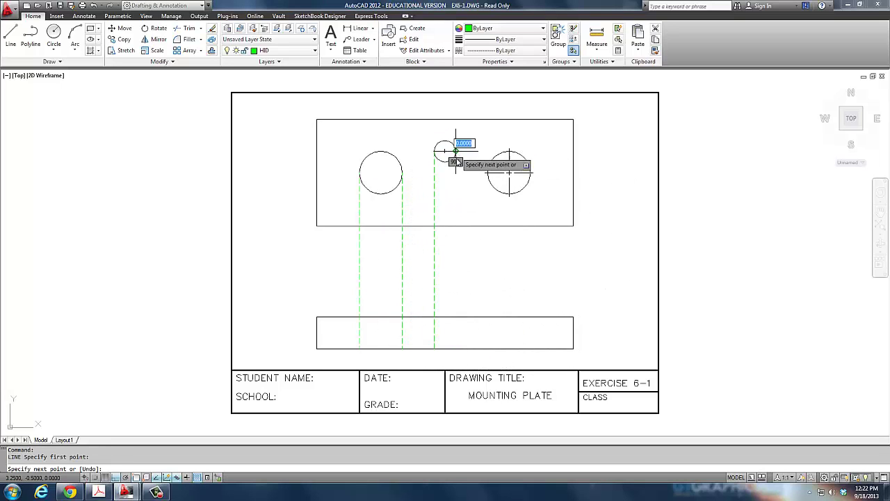
{"action": "left_click", "coordinate": [455, 348]}
{"action": "key", "text": "Return"}
{"action": "key", "text": "Return"}
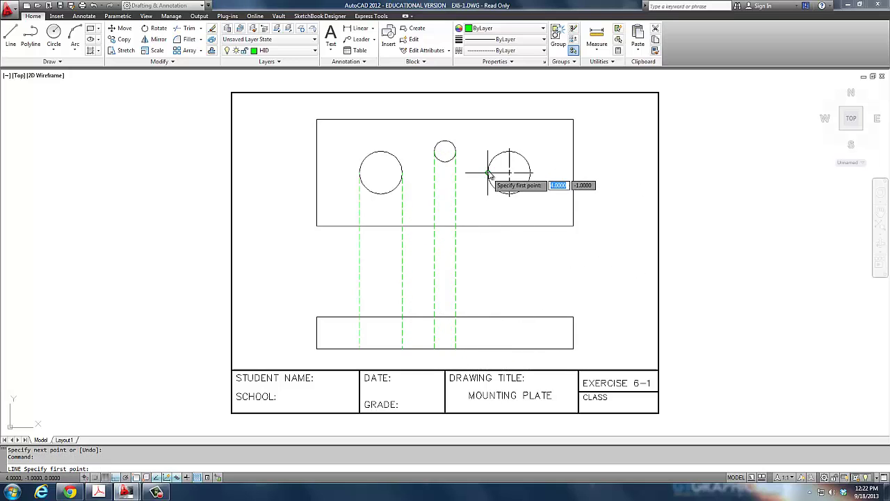
Drop vertical hidden lines from both side quadrants of the right circle to the bottom edge.
{"action": "left_click", "coordinate": [488, 173]}
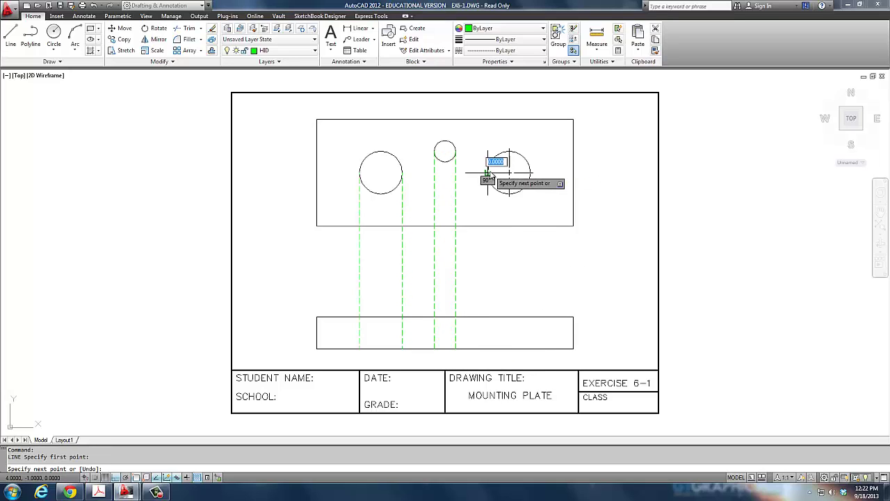
{"action": "left_click", "coordinate": [488, 348]}
{"action": "key", "text": "Return"}
{"action": "key", "text": "Return"}
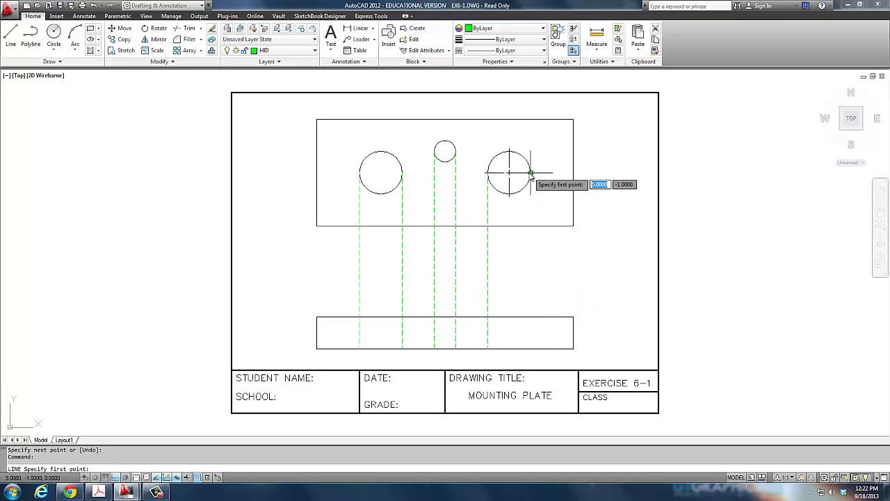
{"action": "left_click", "coordinate": [531, 173]}
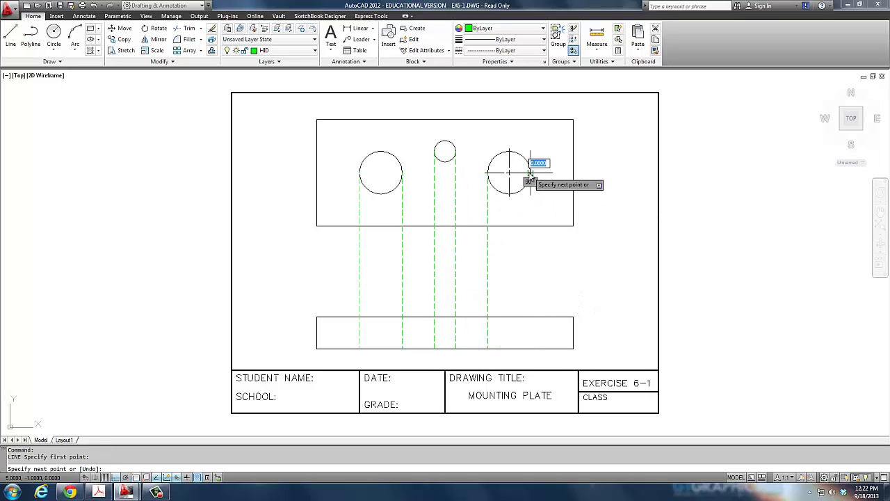
{"action": "left_click", "coordinate": [531, 348]}
{"action": "key", "text": "Return"}
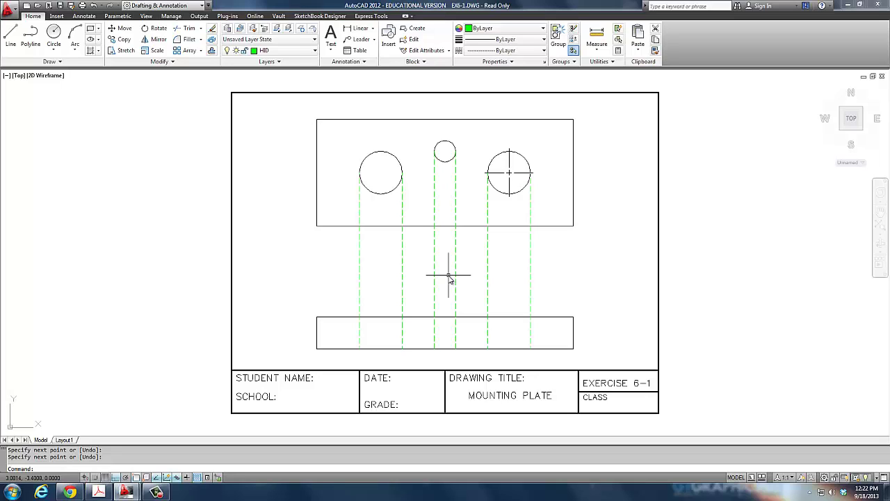
Trim the right circle's two hidden lines and the small circle's right one above the lower rectangle.
{"action": "key", "text": "Return"}
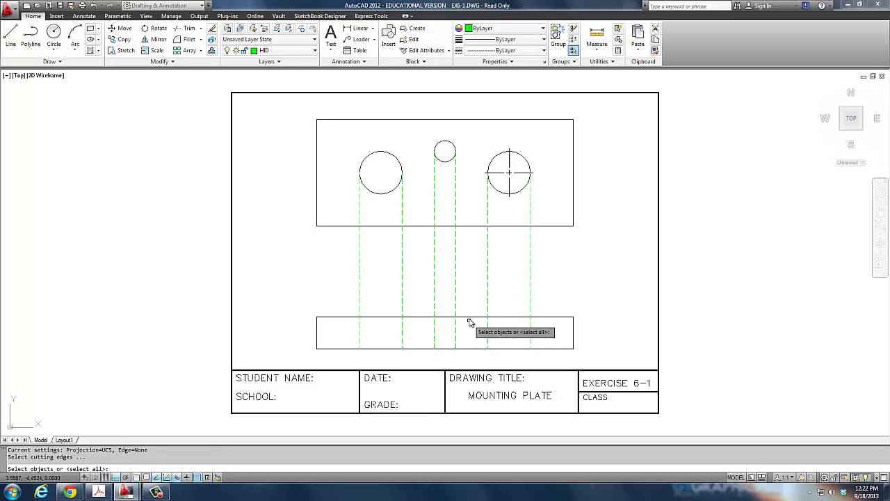
{"action": "left_click", "coordinate": [470, 317]}
{"action": "key", "text": "Return"}
{"action": "left_click", "coordinate": [531, 292]}
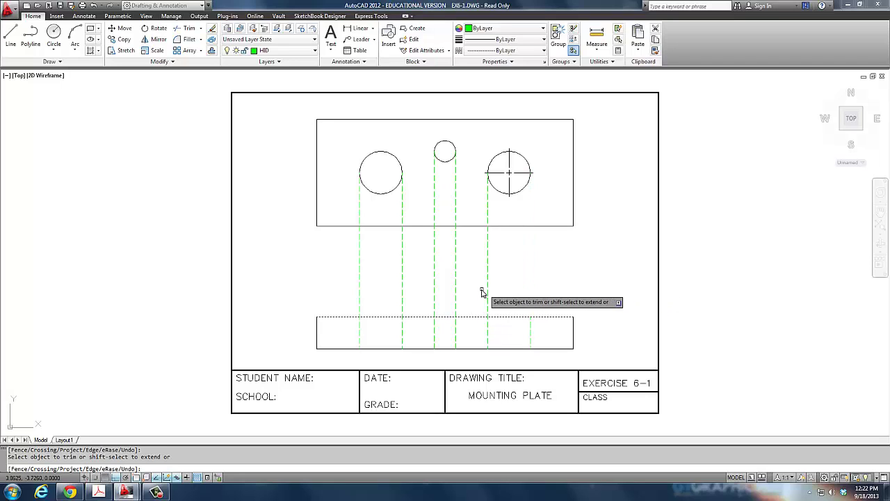
{"action": "left_click", "coordinate": [487, 292]}
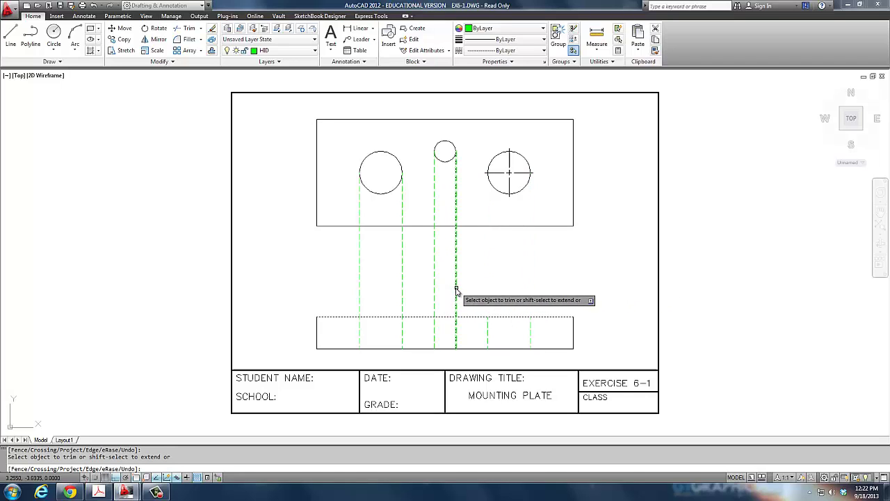
{"action": "left_click", "coordinate": [456, 290]}
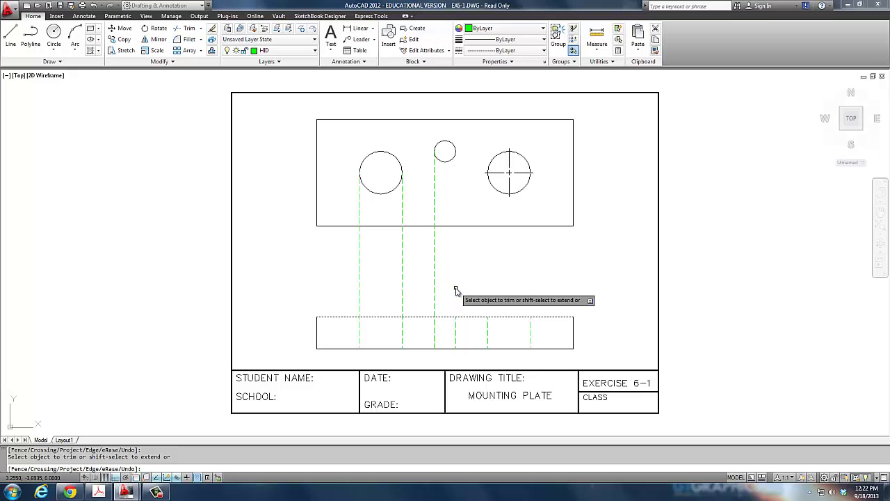
{"action": "key", "text": "Return"}
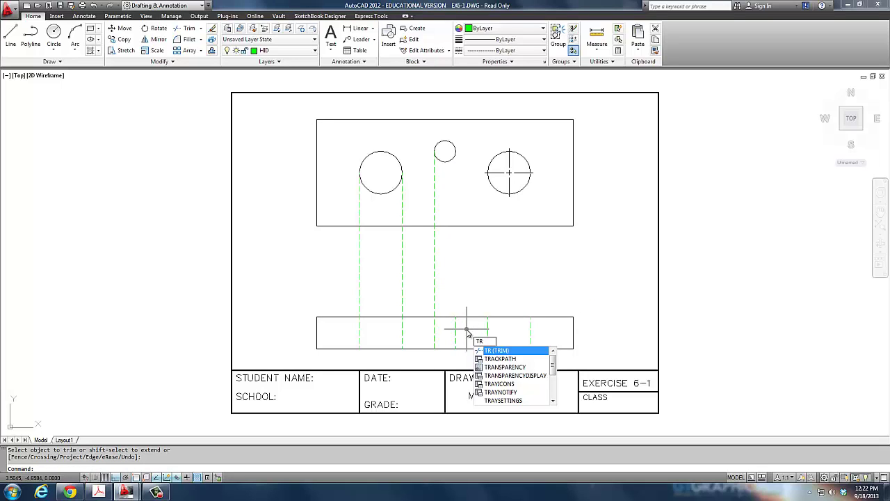
Trim the small circle's left and the left circle's right hidden lines above the lower rectangle.
{"action": "key", "text": "Return"}
{"action": "left_click", "coordinate": [441, 317]}
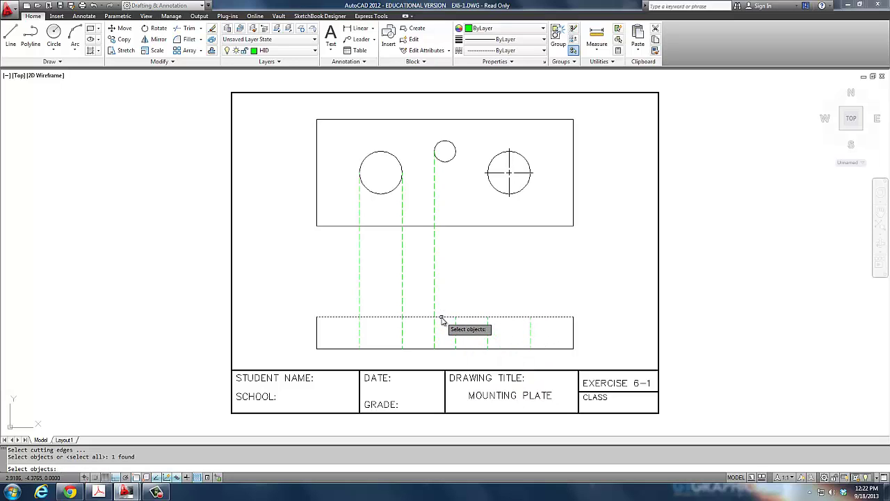
{"action": "key", "text": "Return"}
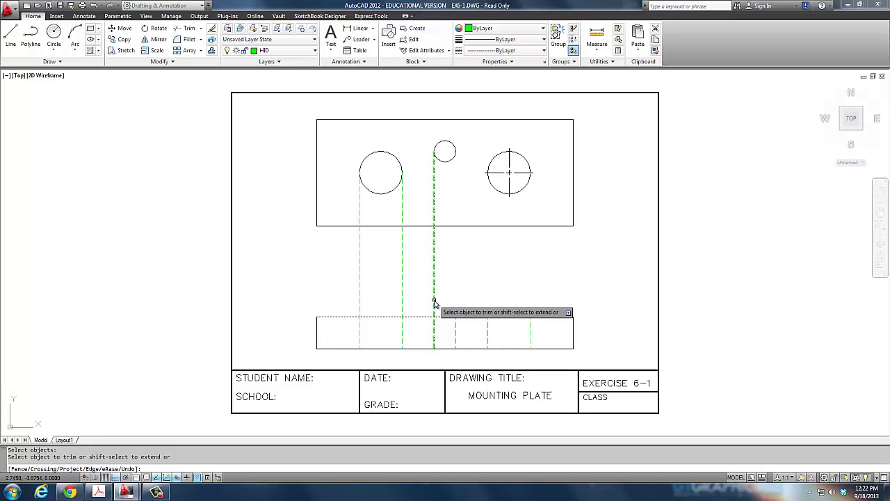
{"action": "left_click", "coordinate": [433, 303]}
{"action": "left_click", "coordinate": [402, 298]}
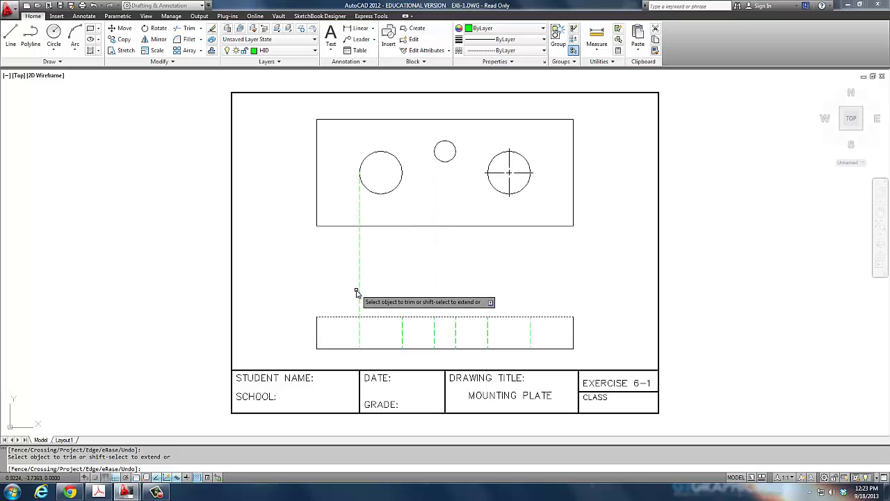
{"action": "key", "text": "Return"}
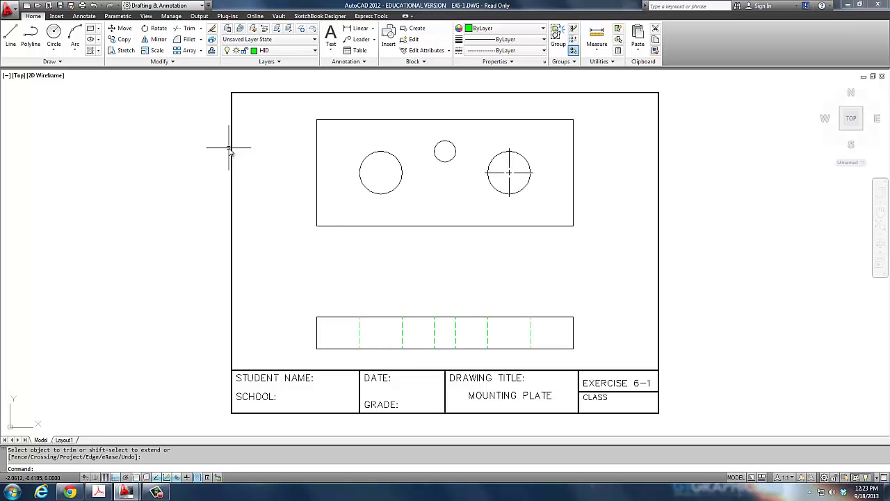
Make CEN the current layer and set its colour to red in Layer Properties.
{"action": "left_click", "coordinate": [292, 54]}
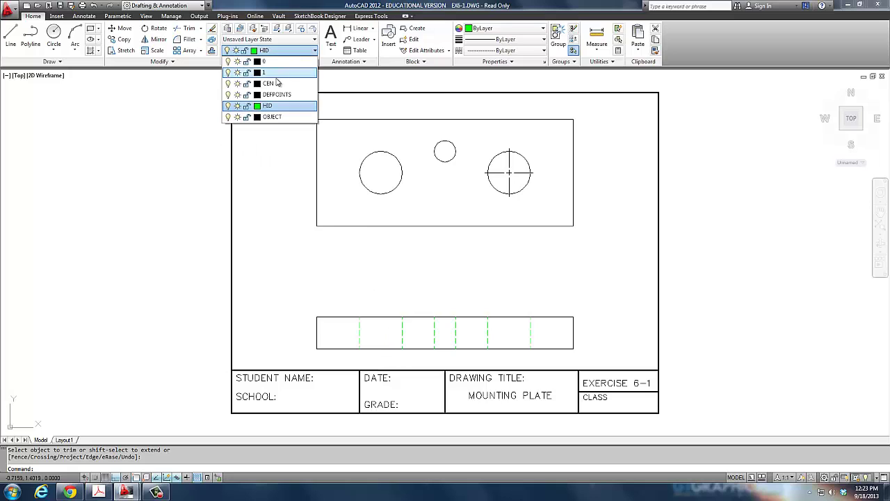
{"action": "left_click", "coordinate": [269, 84]}
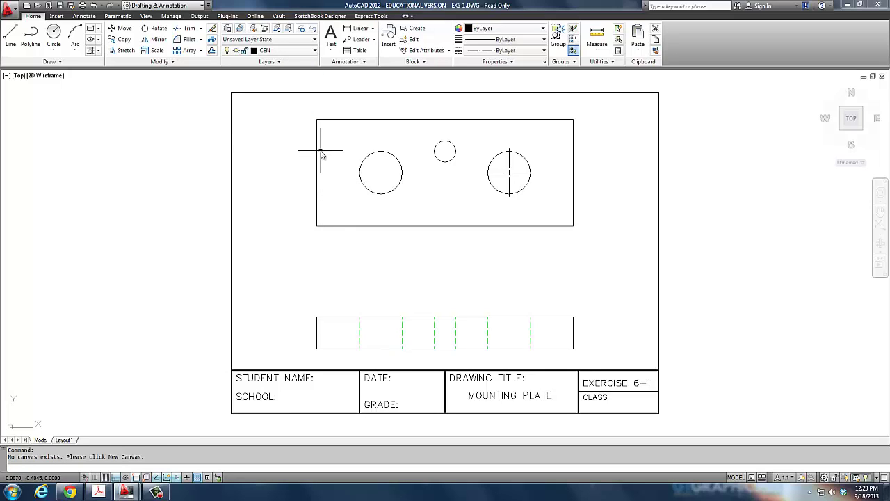
{"action": "type", "text": "LA"}
{"action": "key", "text": "Return"}
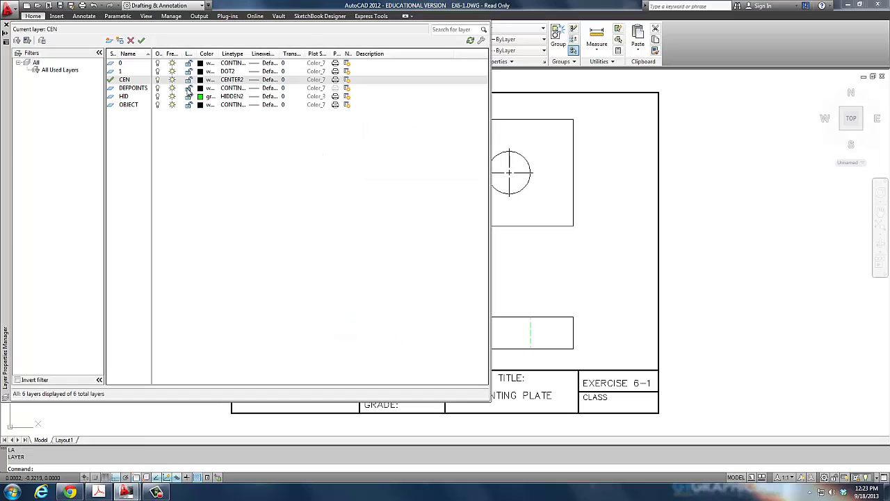
{"action": "left_click", "coordinate": [200, 79]}
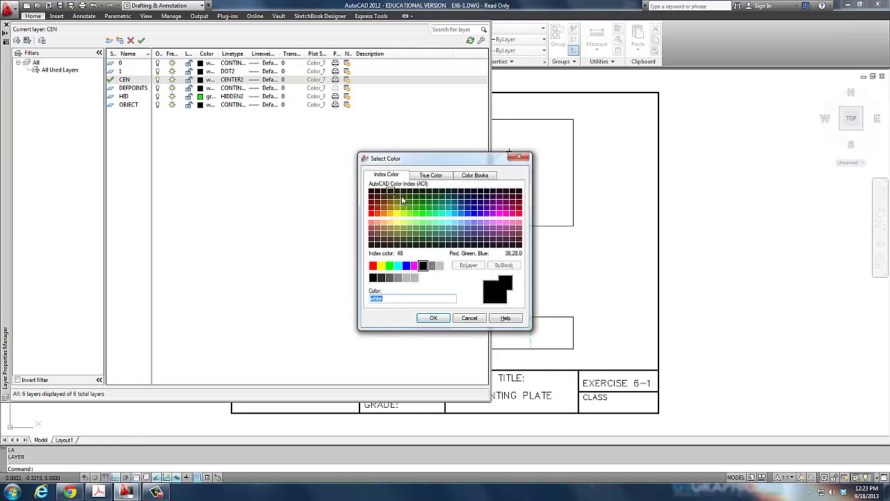
{"action": "left_click", "coordinate": [374, 265]}
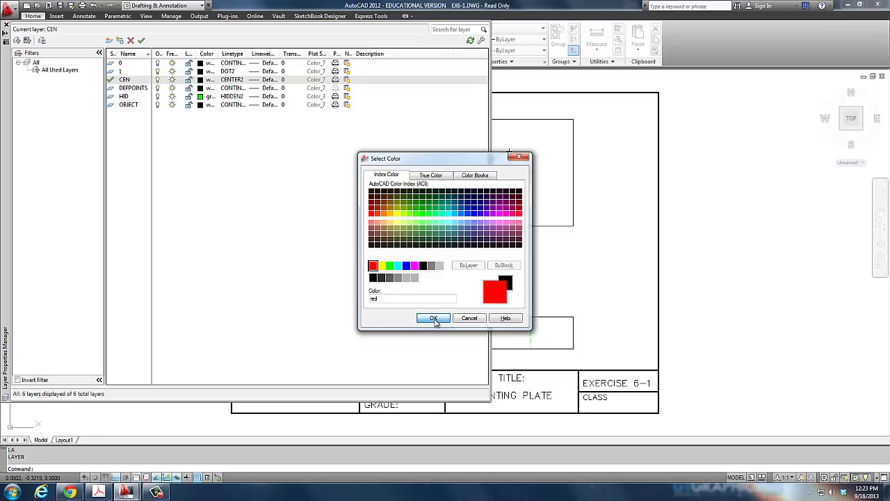
{"action": "left_click", "coordinate": [434, 318]}
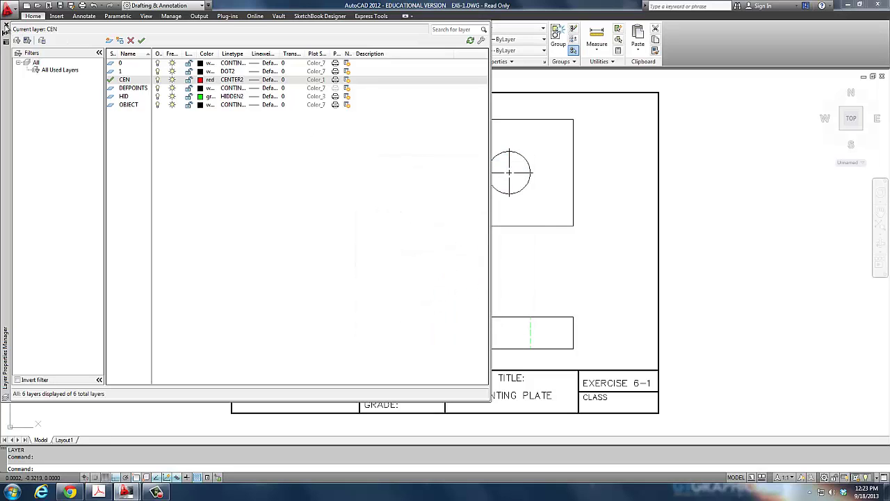
{"action": "left_click", "coordinate": [6, 27]}
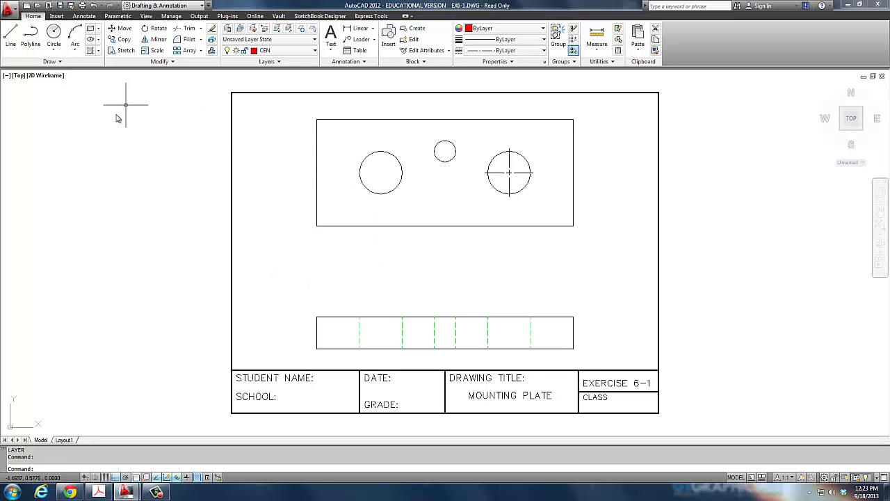
{"action": "left_click", "coordinate": [82, 16]}
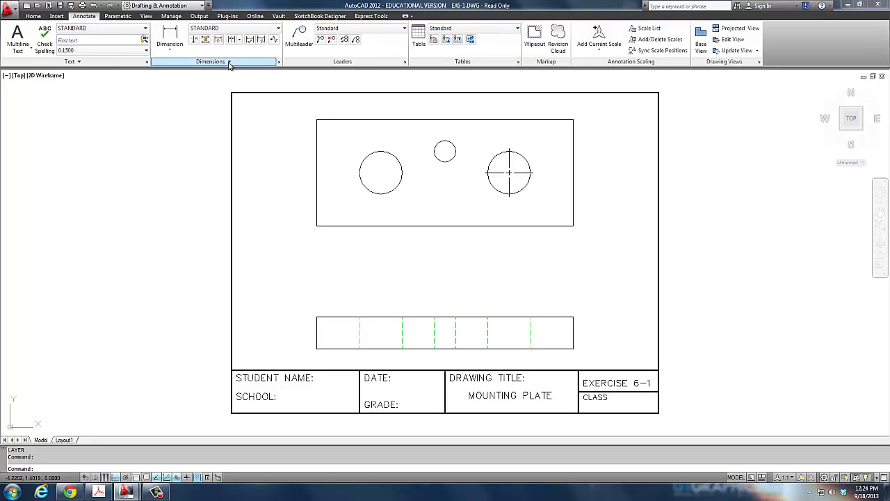
Add red center marks to the small middle circle and the large left circle.
{"action": "left_click", "coordinate": [229, 62]}
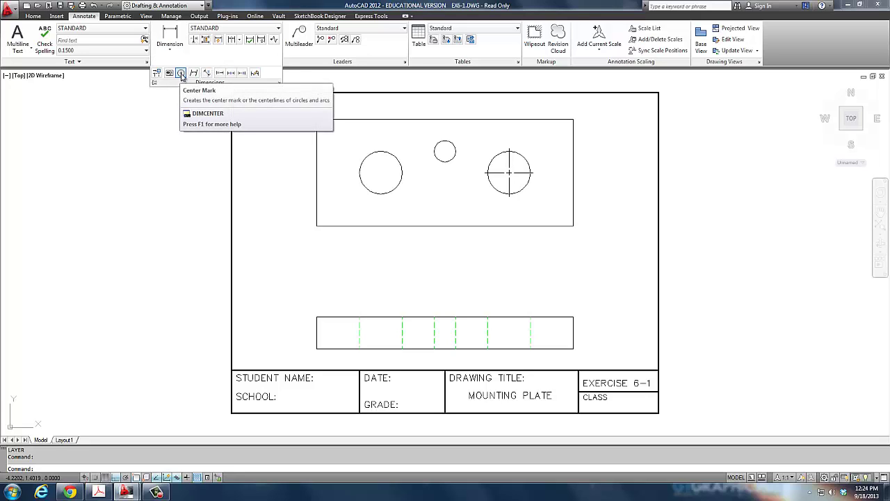
{"action": "left_click", "coordinate": [181, 74]}
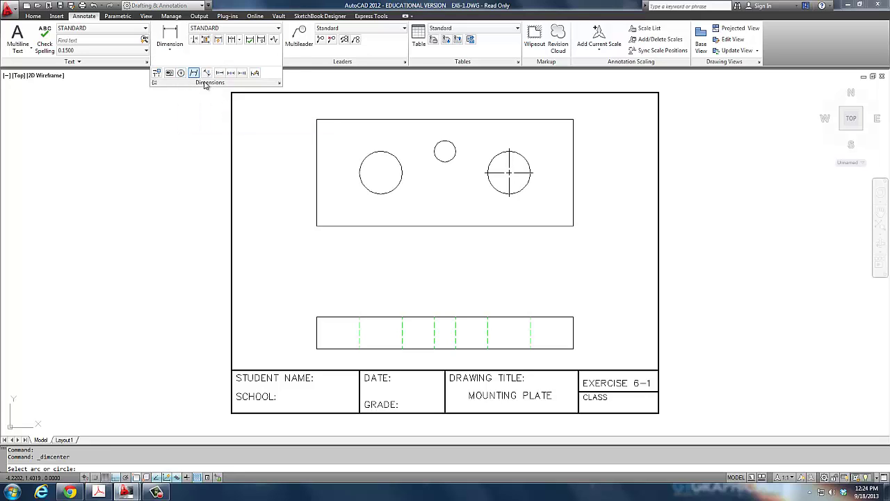
{"action": "left_click", "coordinate": [453, 146]}
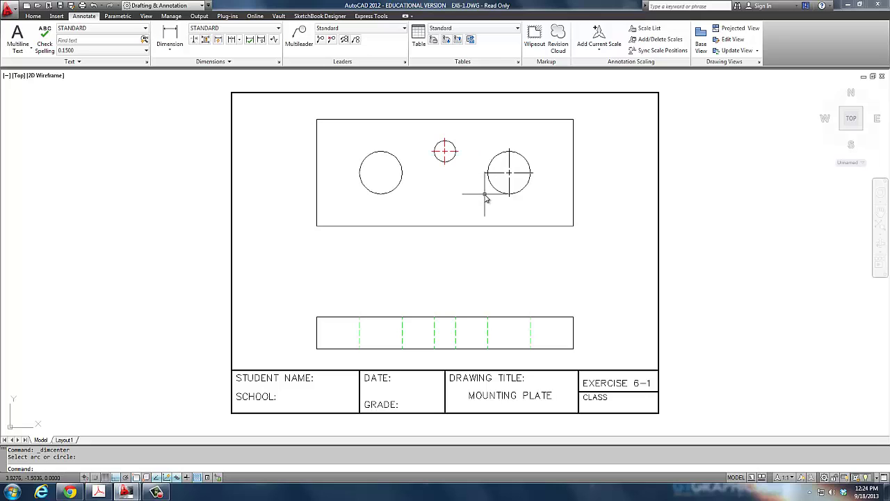
{"action": "key", "text": "Return"}
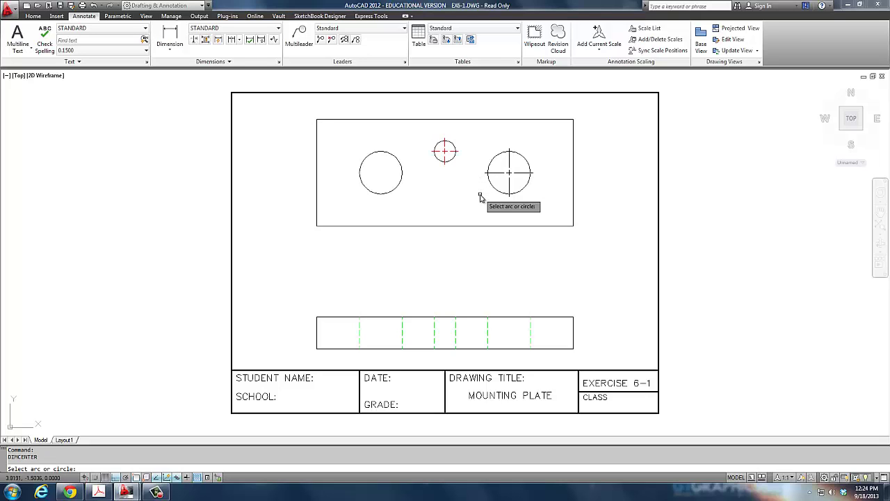
{"action": "left_click", "coordinate": [394, 159]}
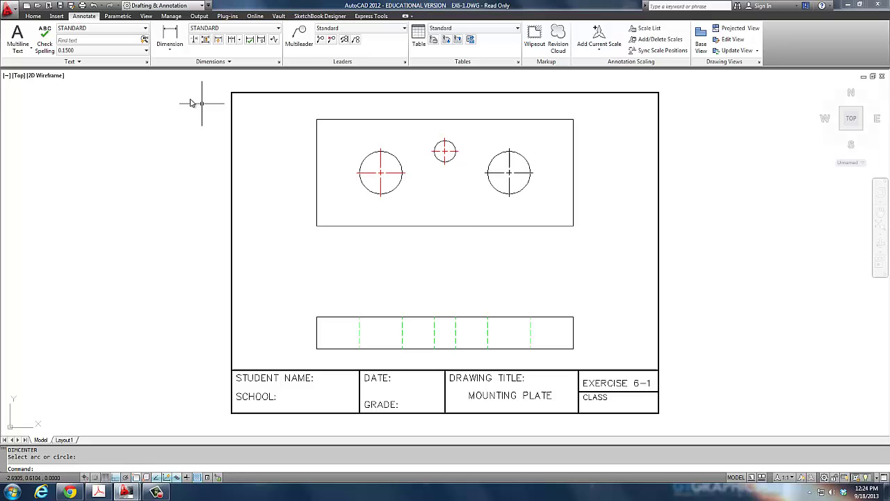
Draw a vertical centre line from the left circle's bottom down past the lower view.
{"action": "left_click", "coordinate": [35, 18]}
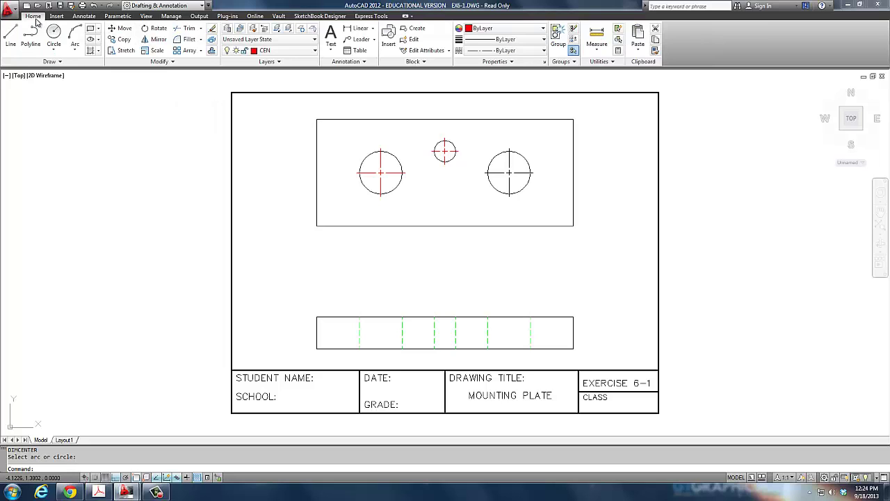
{"action": "left_click", "coordinate": [10, 35]}
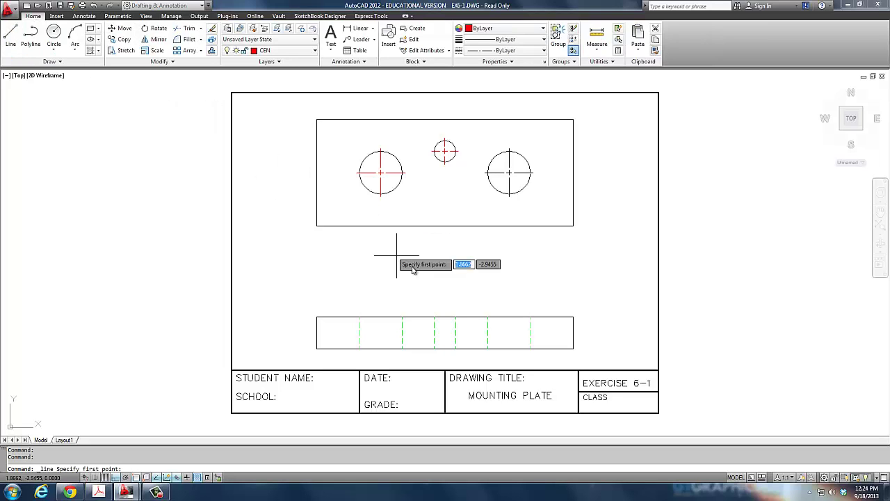
{"action": "left_click", "coordinate": [380, 194]}
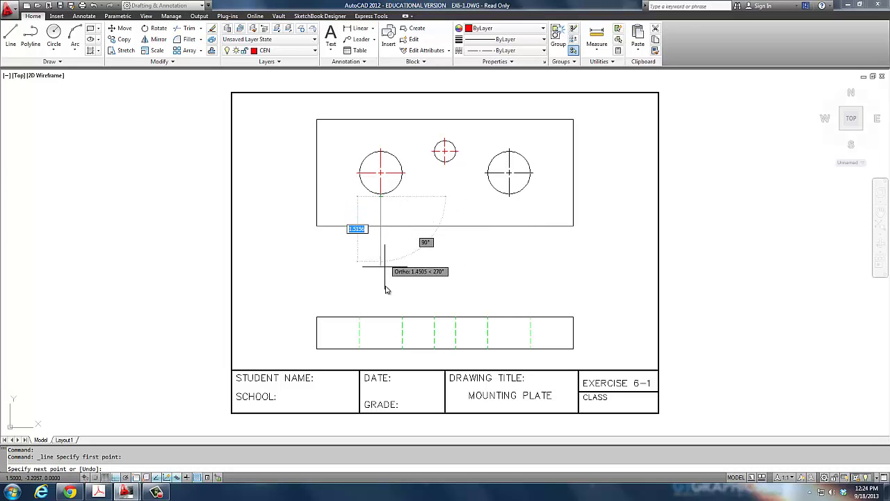
{"action": "left_click", "coordinate": [381, 358]}
{"action": "key", "text": "Return"}
{"action": "key", "text": "Return"}
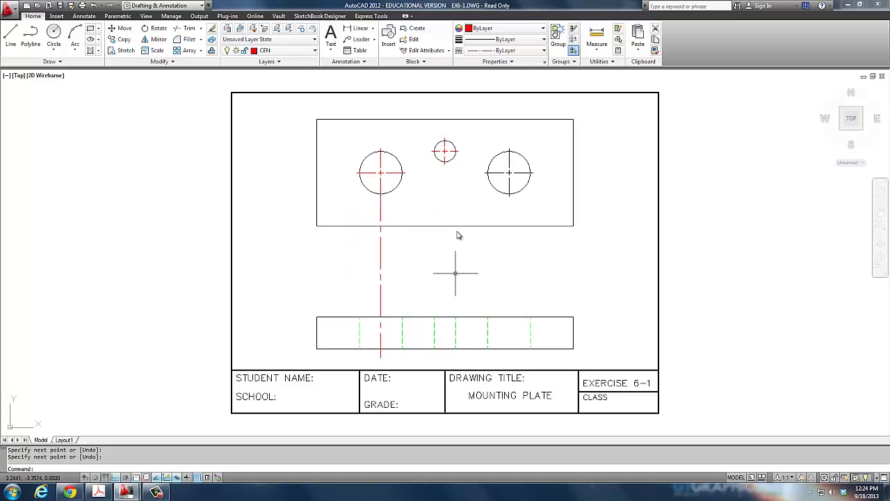
Draw matching vertical centre lines from the small and right circles down past the lower view.
{"action": "left_click", "coordinate": [445, 162]}
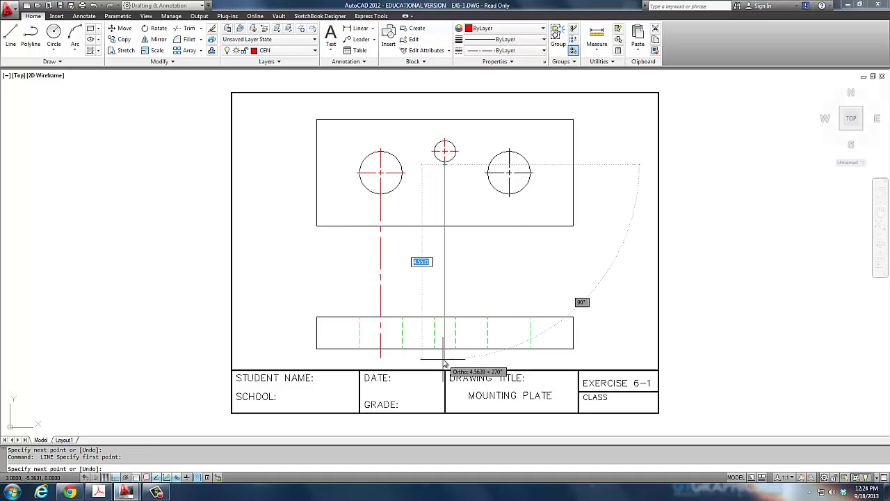
{"action": "left_click", "coordinate": [444, 358]}
{"action": "key", "text": "Return"}
{"action": "key", "text": "Return"}
{"action": "left_click", "coordinate": [509, 195]}
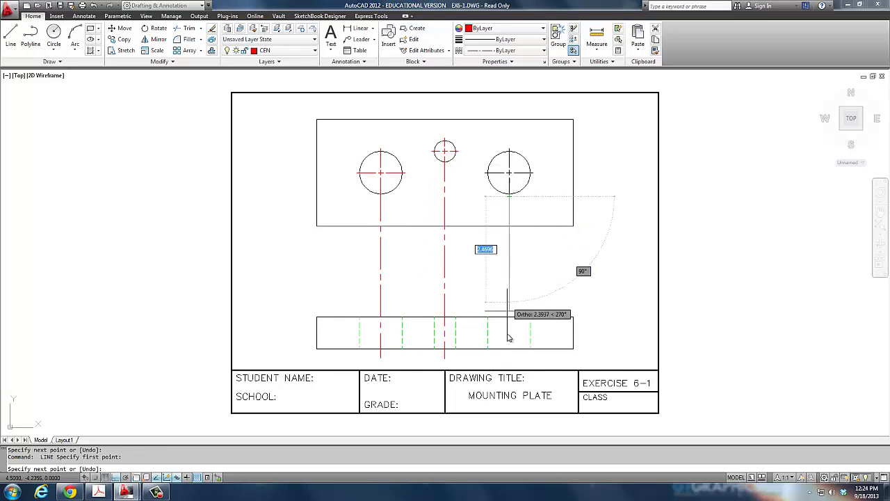
{"action": "left_click", "coordinate": [509, 358]}
{"action": "key", "text": "Return"}
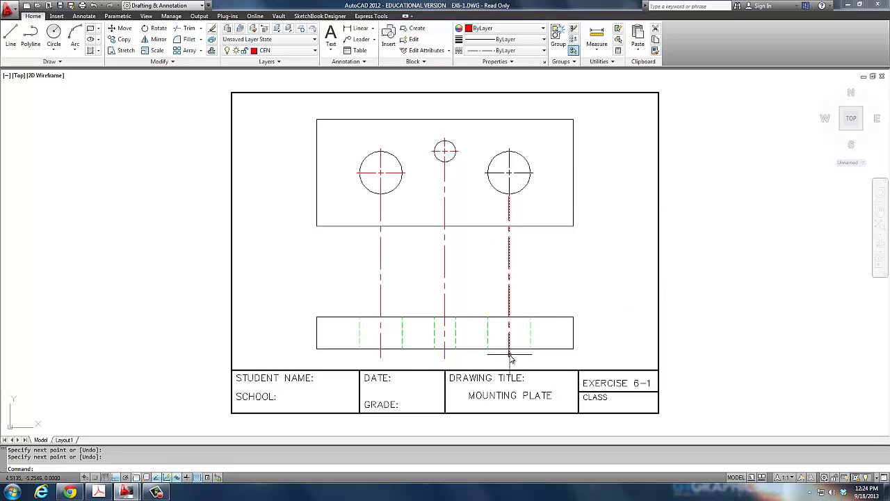
{"action": "right_click", "coordinate": [510, 357]}
{"action": "key", "text": "Escape"}
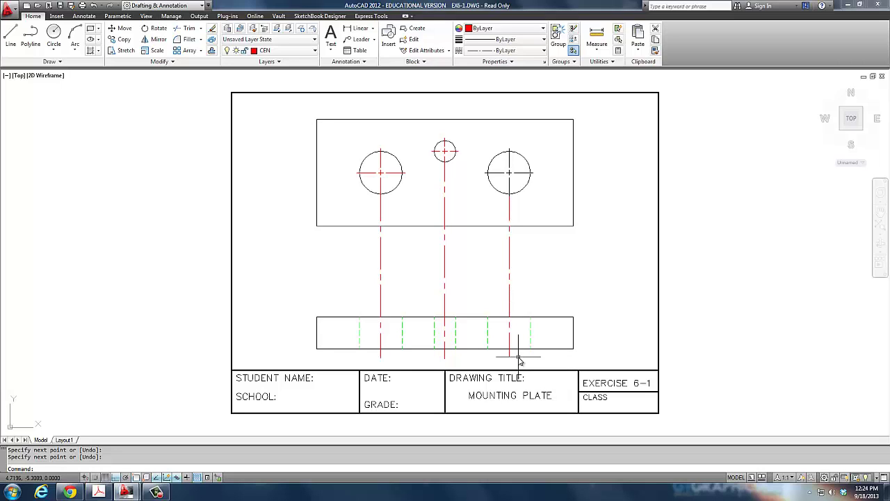
Grip-stretch the three centre lines' top ends down to just above the lower view.
{"action": "left_click", "coordinate": [518, 277]}
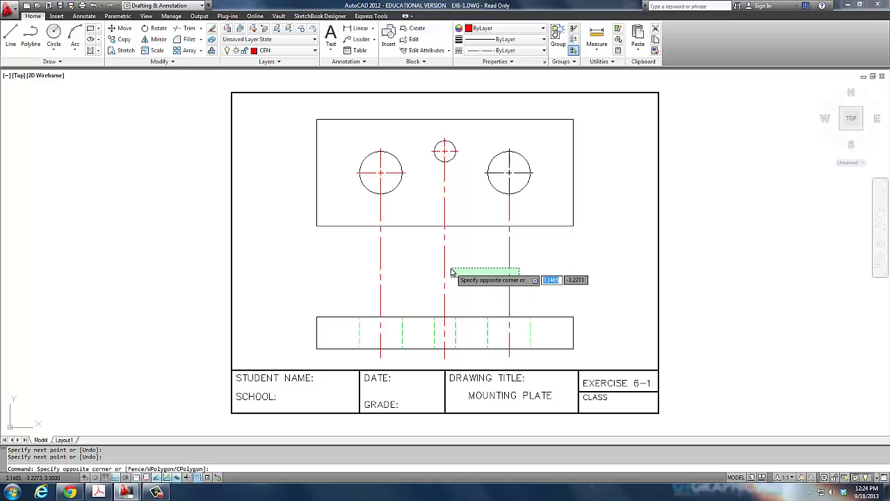
{"action": "left_click", "coordinate": [363, 267]}
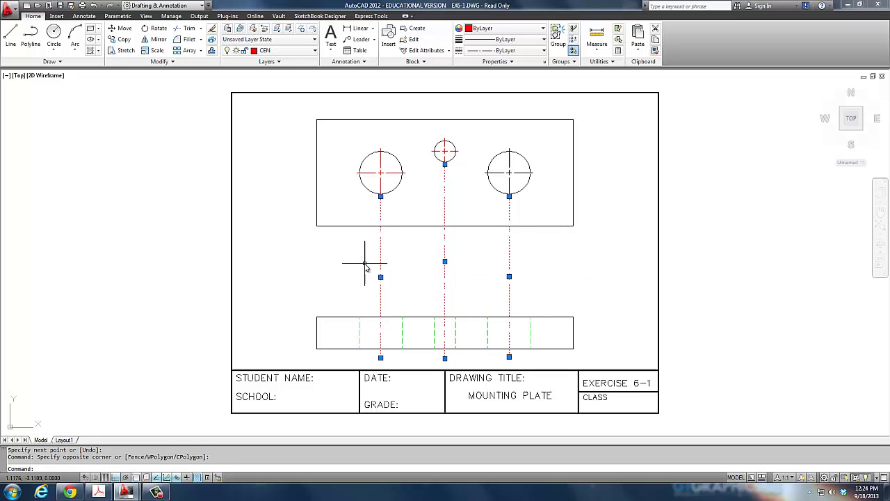
{"action": "left_click", "coordinate": [380, 196]}
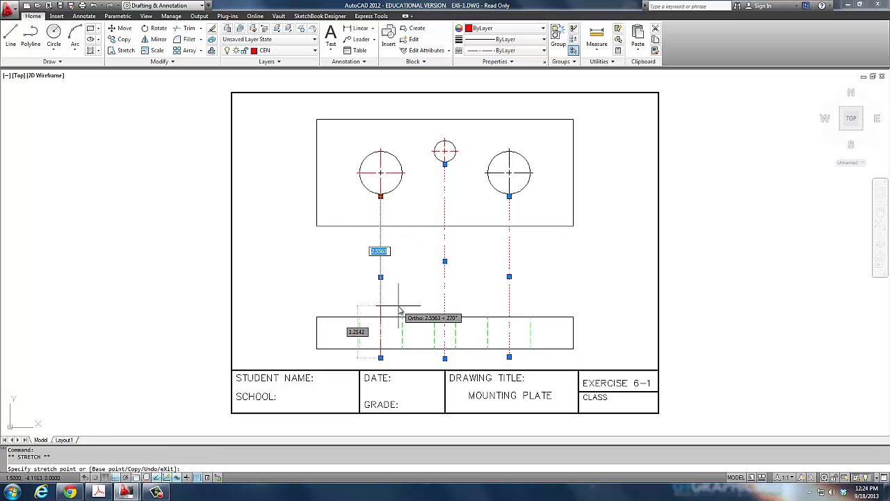
{"action": "left_click", "coordinate": [380, 305]}
{"action": "left_click", "coordinate": [445, 164]}
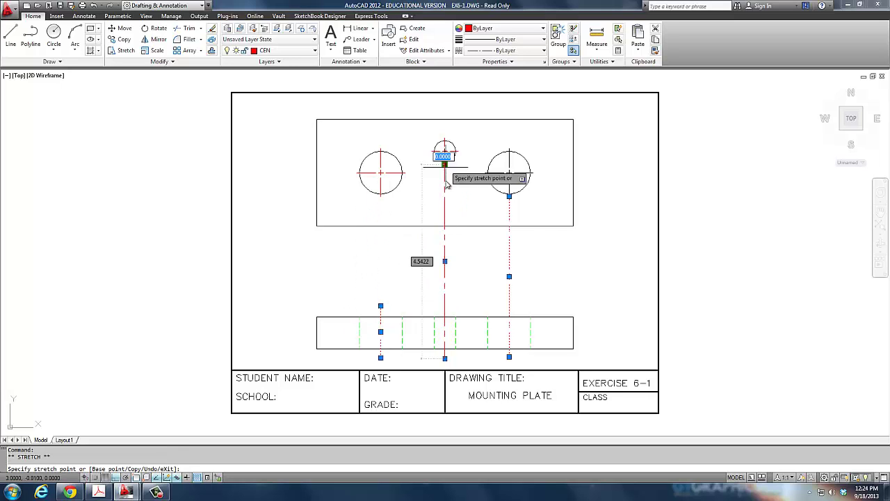
{"action": "left_click", "coordinate": [421, 305]}
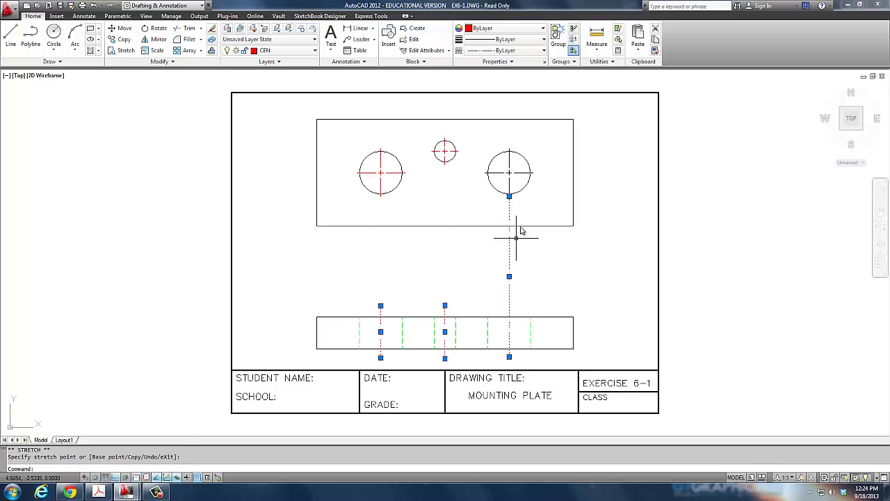
{"action": "left_click", "coordinate": [509, 196]}
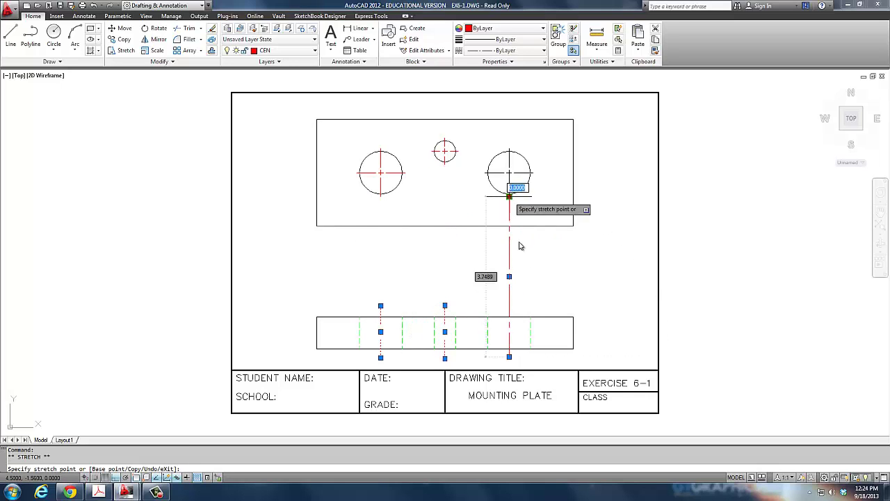
{"action": "left_click", "coordinate": [532, 314]}
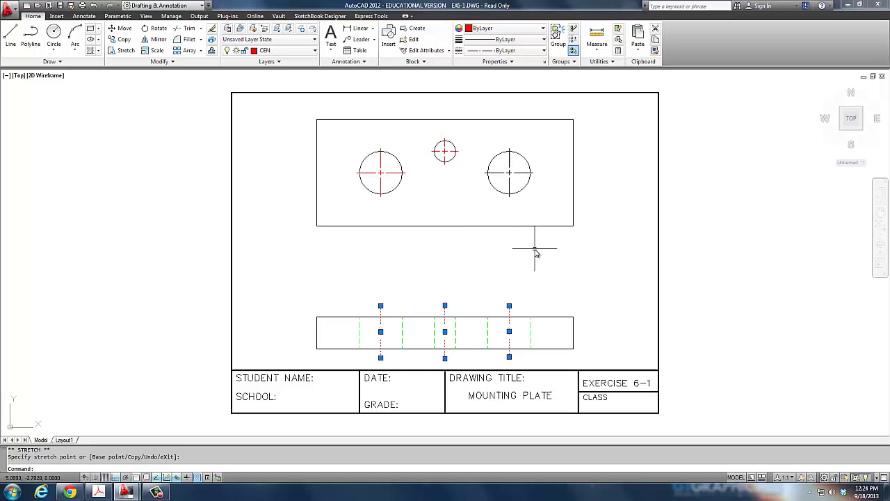
Clear the grips and any leftover selection from the centre lines.
{"action": "key", "text": "Escape"}
{"action": "left_click", "coordinate": [470, 242]}
{"action": "left_click", "coordinate": [479, 255]}
{"action": "key", "text": "Escape"}
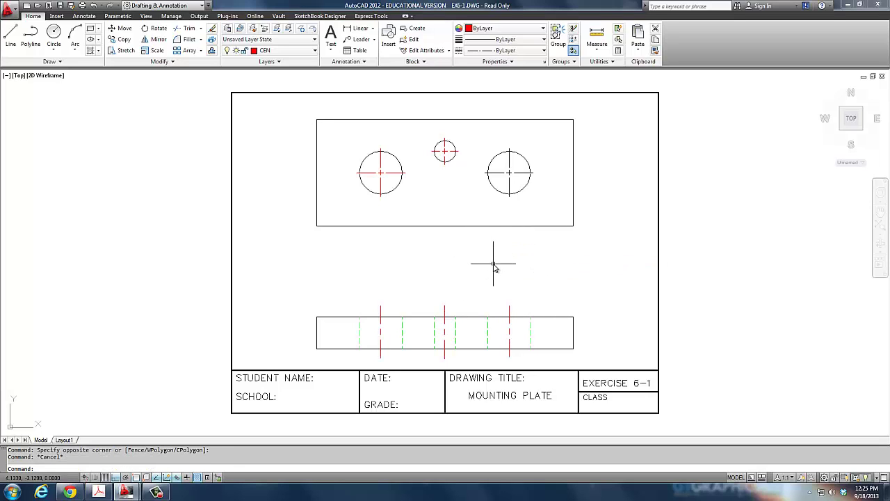
{"action": "key", "text": "Escape"}
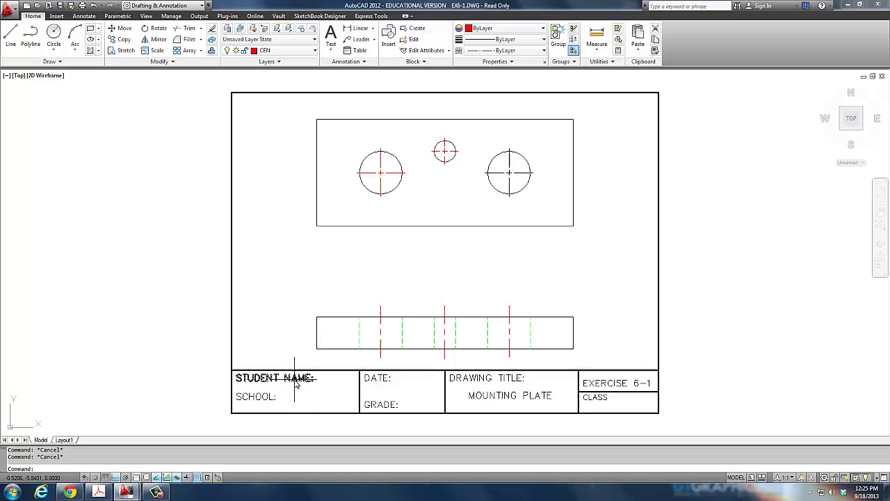
Copy the STUDENT NAME:, SCHOOL:, DATE: and CLASS labels one line lower using CP.
{"action": "type", "text": "c"}
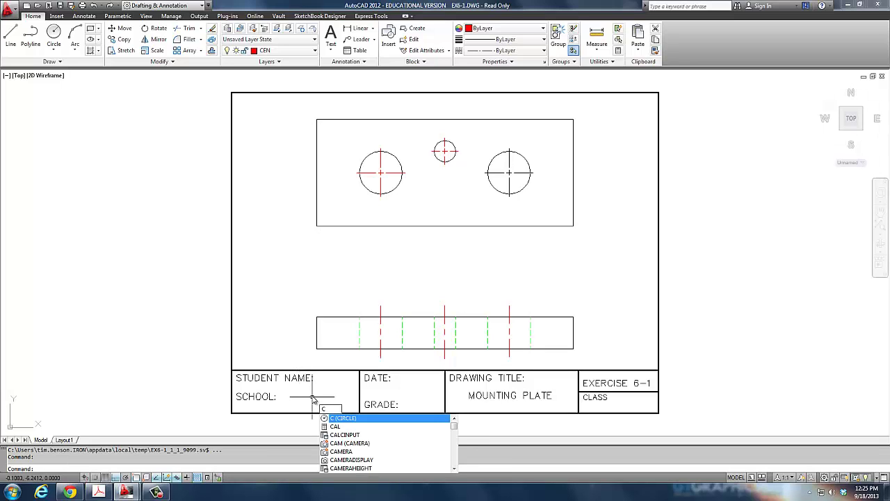
{"action": "type", "text": "p"}
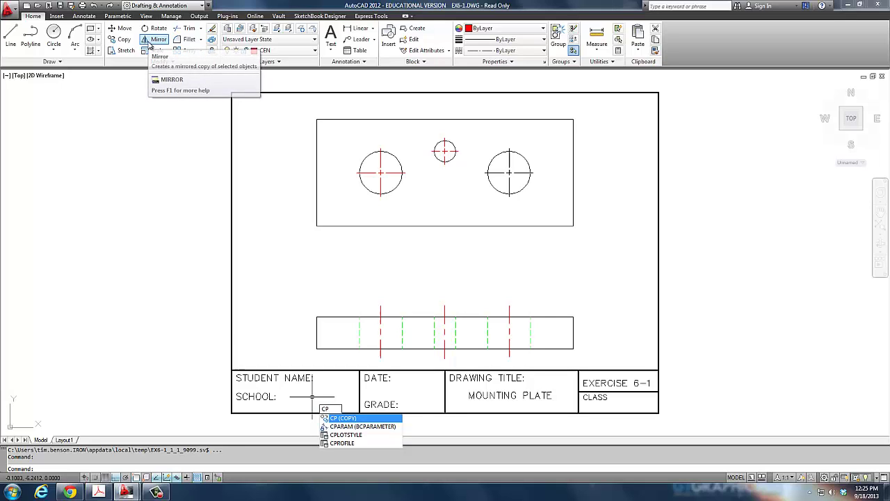
{"action": "key", "text": "Return"}
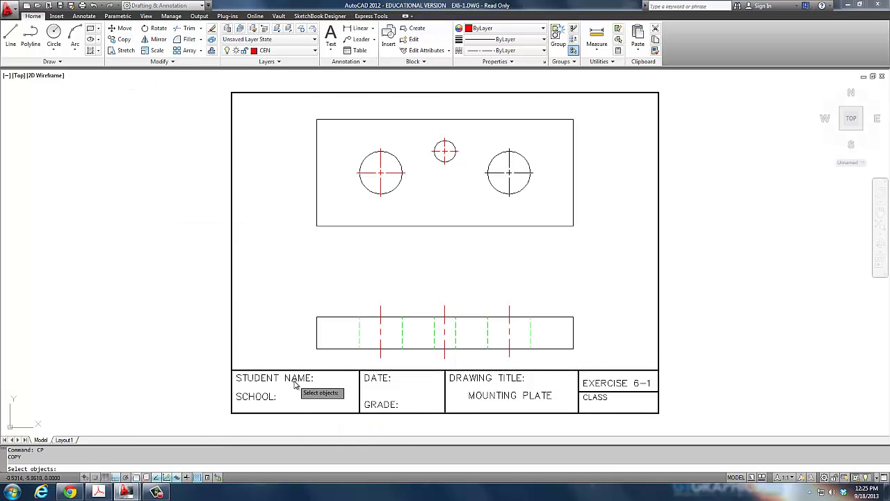
{"action": "left_click", "coordinate": [318, 378]}
{"action": "left_click", "coordinate": [266, 403]}
{"action": "left_click", "coordinate": [266, 403]}
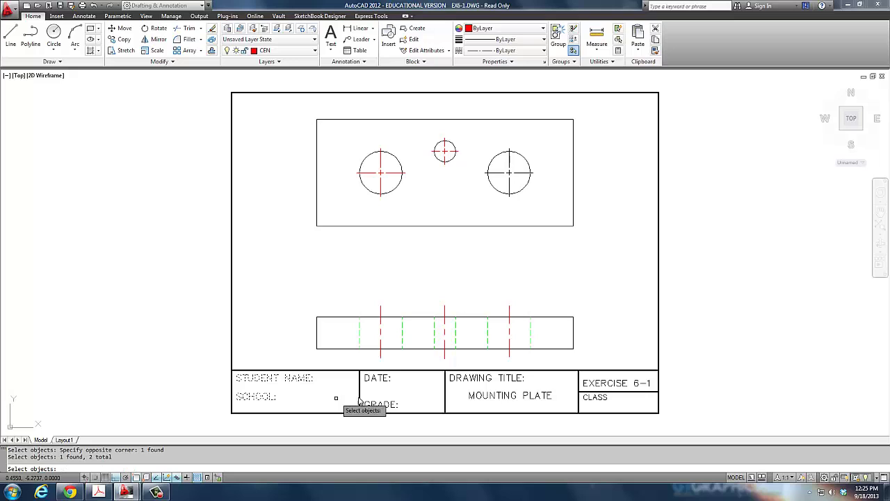
{"action": "left_click", "coordinate": [376, 381]}
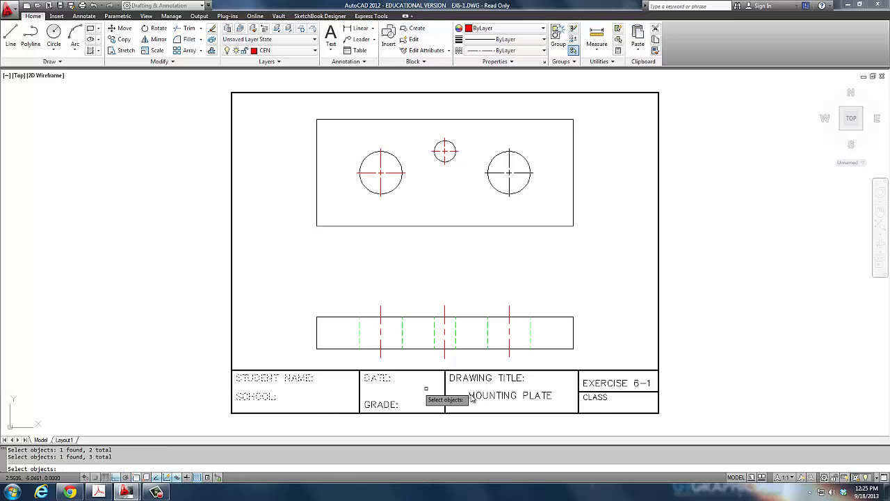
{"action": "left_click", "coordinate": [586, 399]}
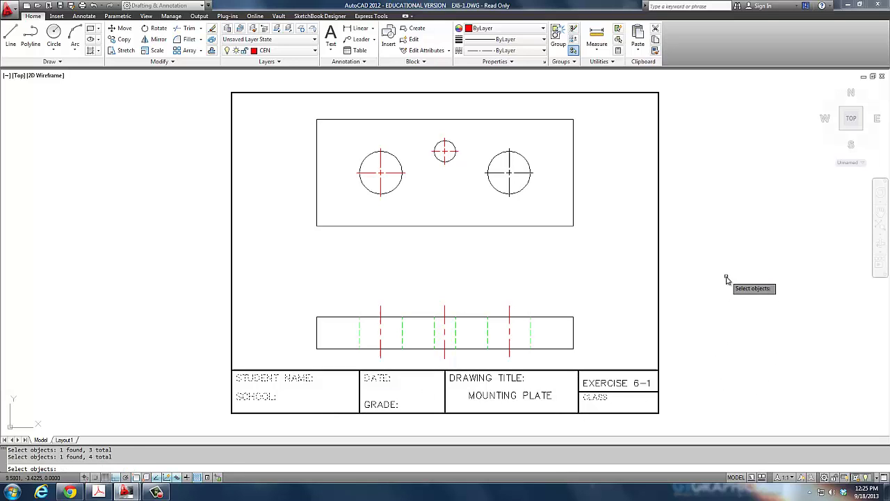
{"action": "key", "text": "Return"}
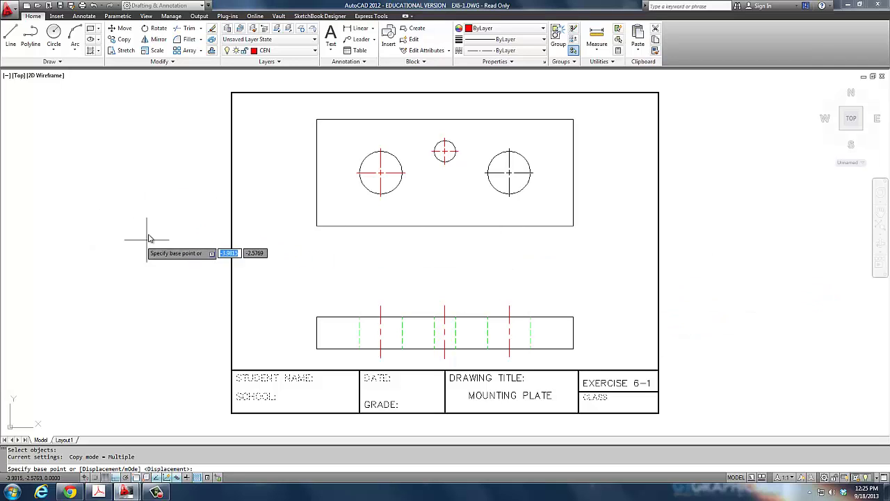
{"action": "left_click", "coordinate": [119, 206]}
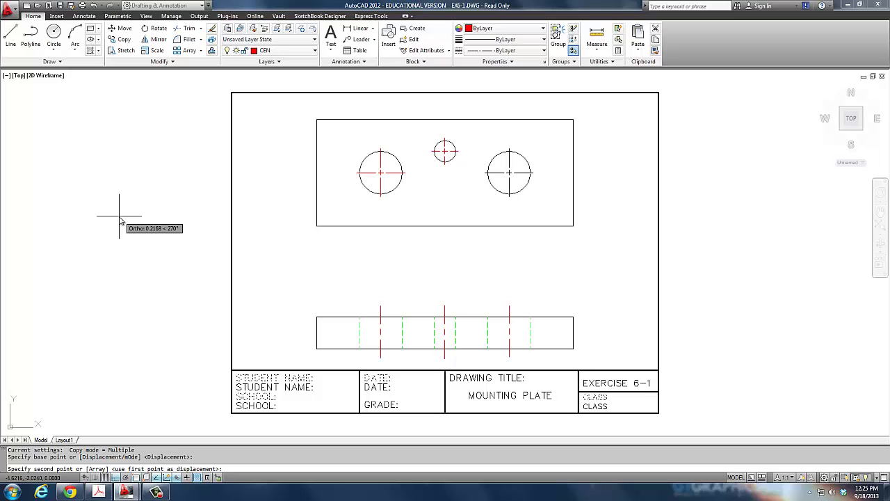
{"action": "left_click", "coordinate": [119, 216]}
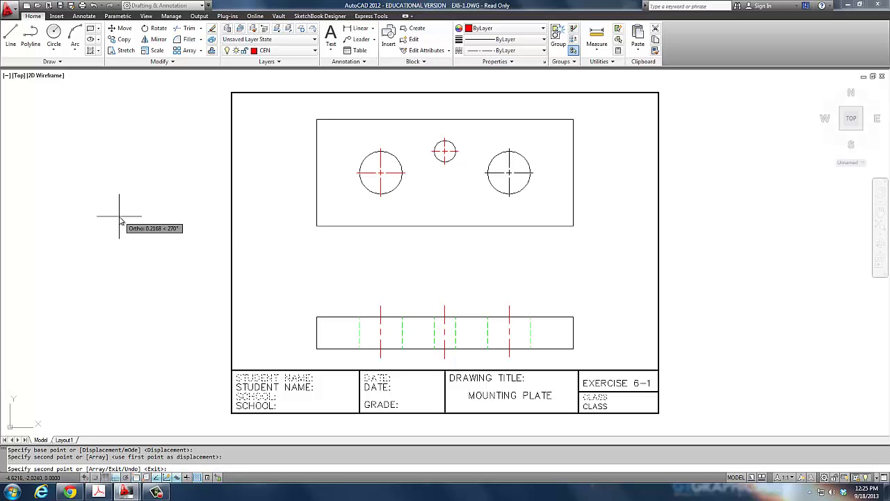
{"action": "key", "text": "Return"}
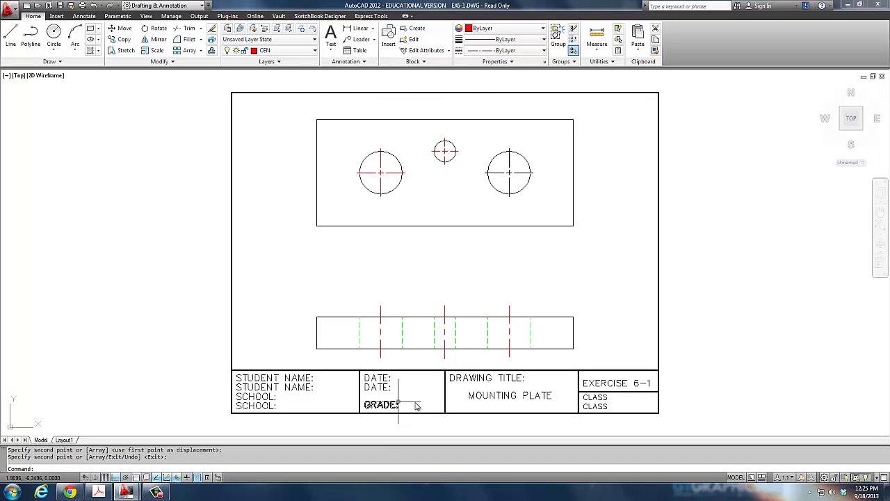
Replace the copied STUDENT NAME: text with the student's full name.
{"action": "left_click", "coordinate": [265, 395]}
{"action": "left_click", "coordinate": [265, 393]}
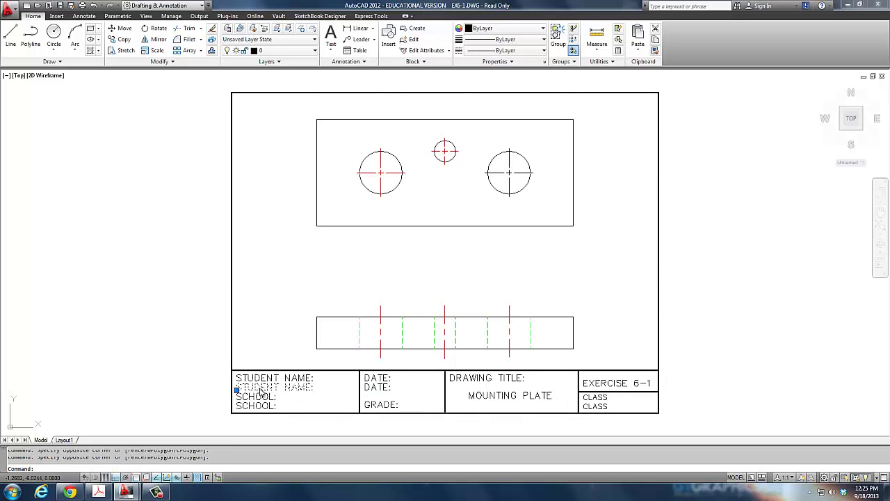
{"action": "double_click", "coordinate": [259, 390]}
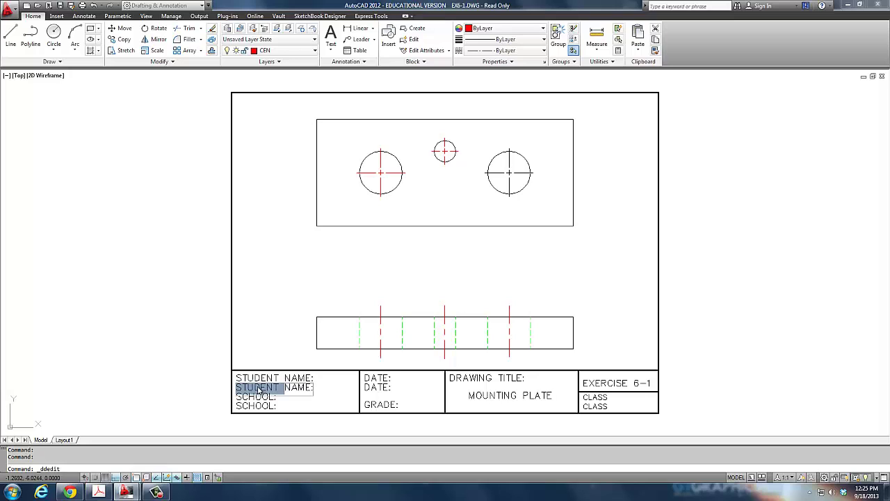
{"action": "key", "text": "Delete"}
{"action": "key", "text": "Delete"}
{"action": "key", "text": "Delete"}
{"action": "key", "text": "Delete"}
{"action": "key", "text": "Delete"}
{"action": "key", "text": "Delete"}
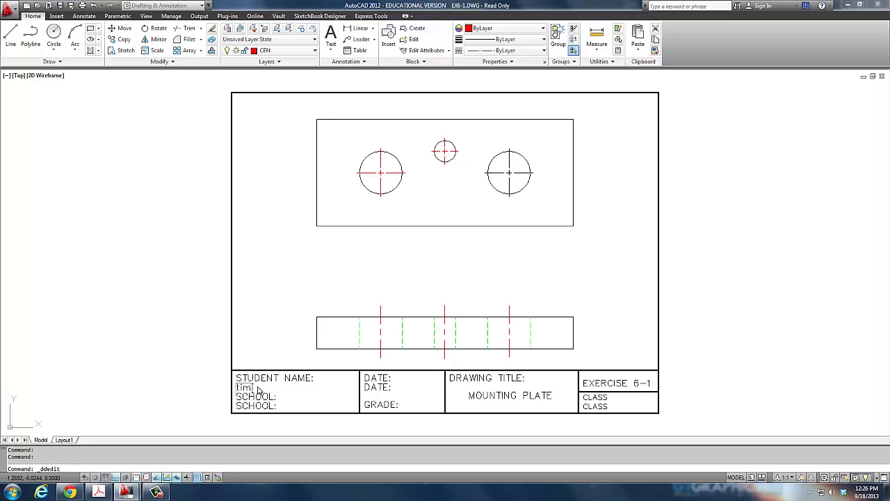
{"action": "key", "text": "BackSpace"}
{"action": "key", "text": "BackSpace"}
{"action": "key", "text": "BackSpace"}
{"action": "key", "text": "Return"}
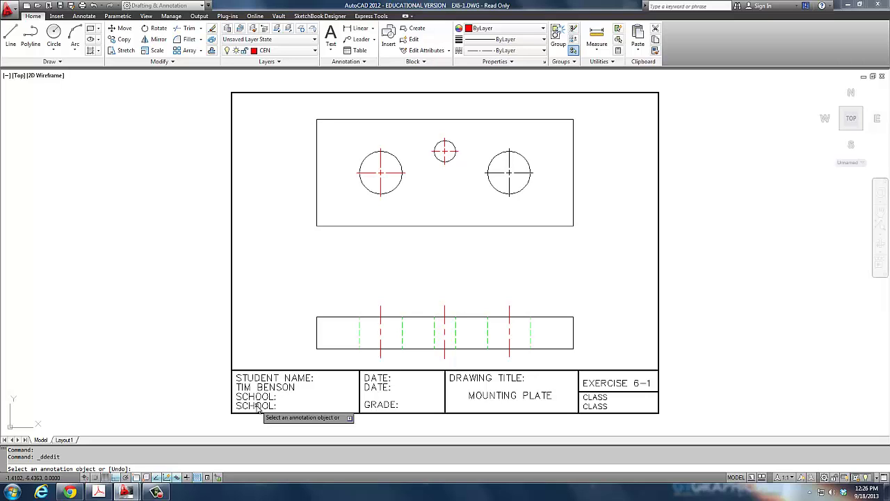
Change the copied SCHOOL: text to CVHS:.
{"action": "left_click", "coordinate": [256, 408]}
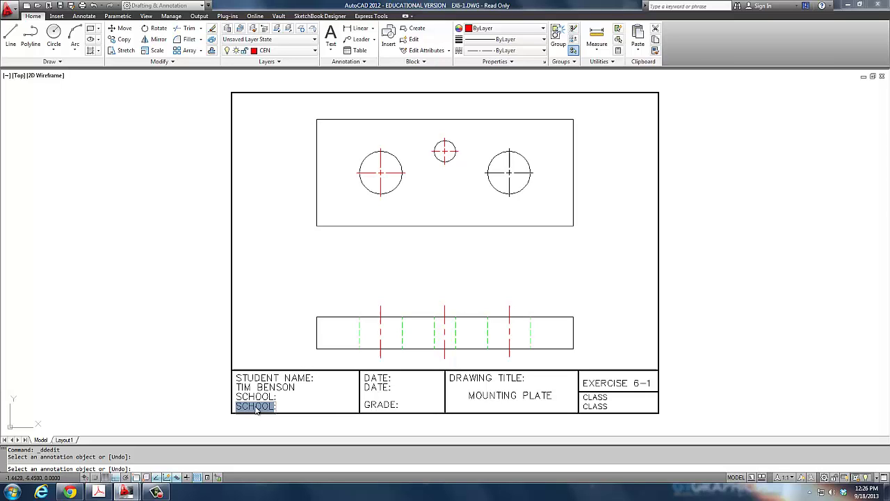
{"action": "type", "text": "C"}
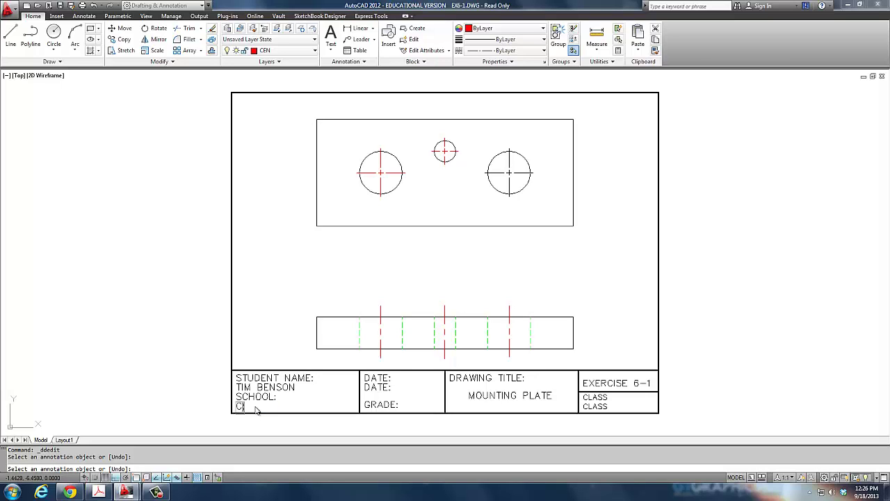
{"action": "type", "text": "VHS:"}
{"action": "key", "text": "Return"}
Change the copied DATE: text to 9/13/2013: and the copied CLASS text to B4 PRE-ENG.
{"action": "left_click", "coordinate": [386, 387]}
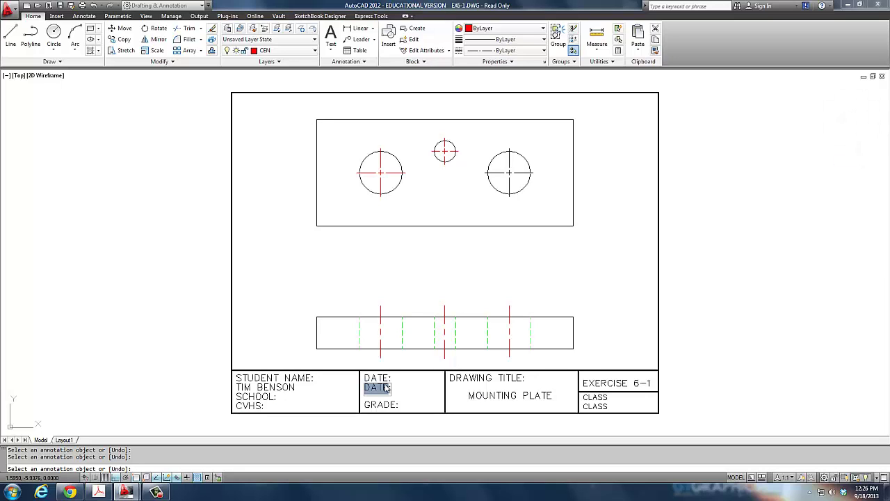
{"action": "type", "text": "9/1"}
{"action": "type", "text": "8/1"}
{"action": "type", "text": "01"}
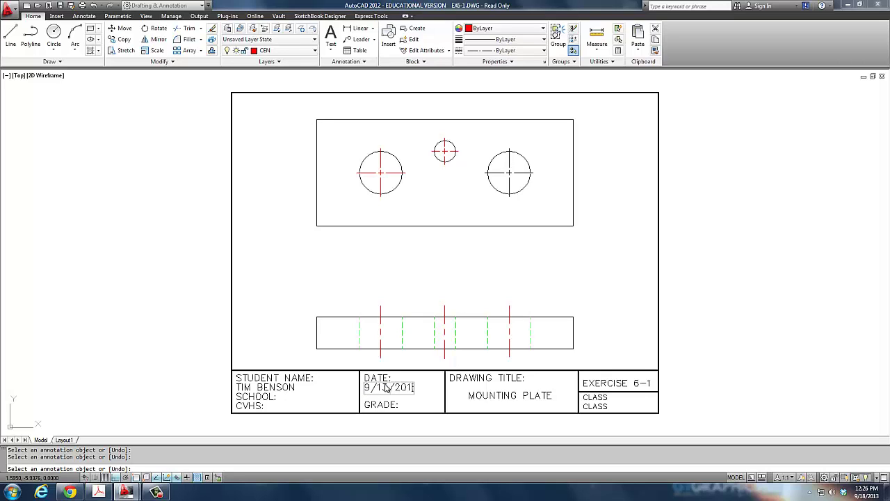
{"action": "type", "text": "3:"}
{"action": "left_click", "coordinate": [592, 407]}
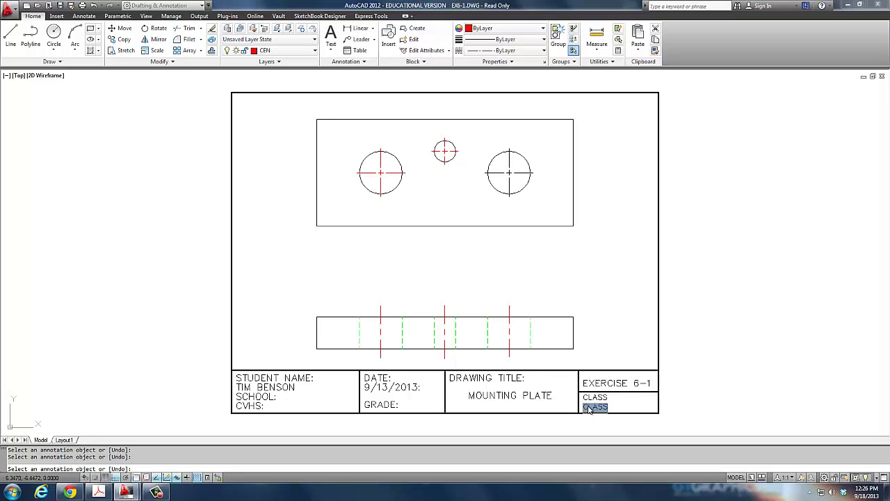
{"action": "type", "text": "B1 PRE-ENG"}
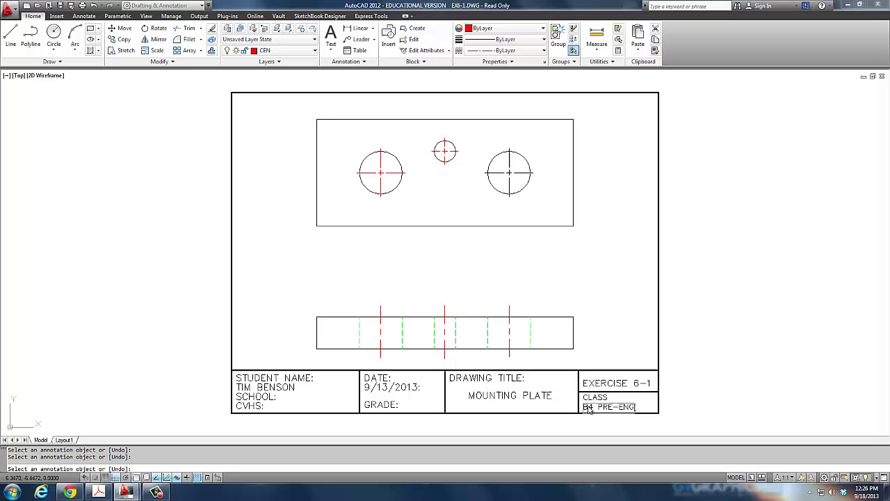
{"action": "key", "text": "Return"}
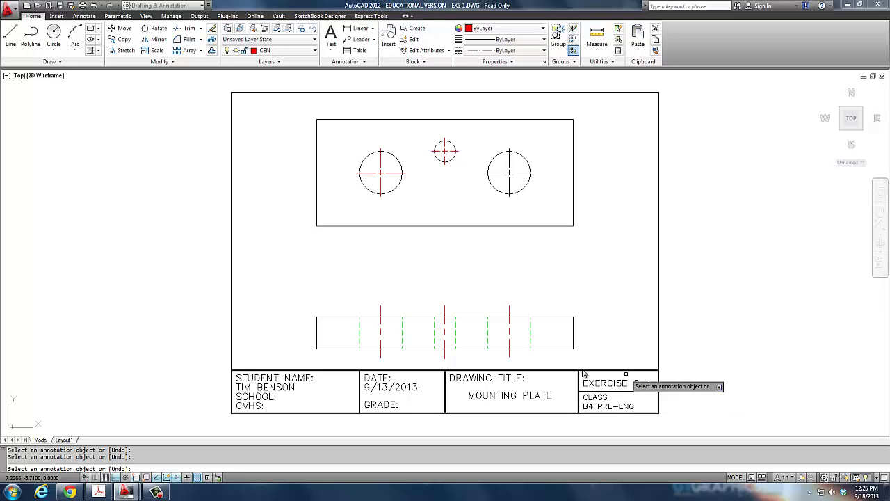